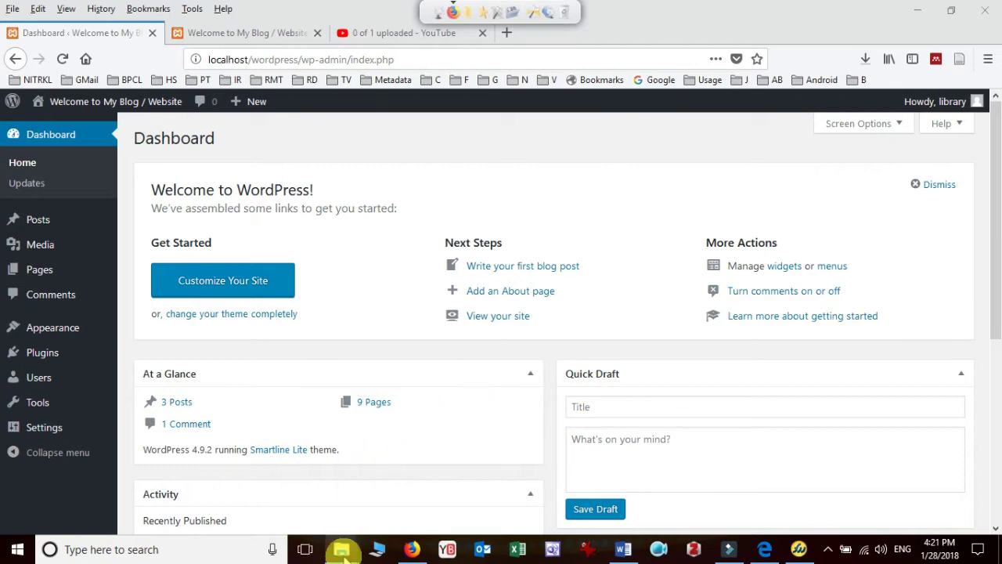
Locate the 7th Virtual Workshop > Software > Plugins > For Workshop folder in Explorer, then return to Firefox
mouse_move(345, 554)
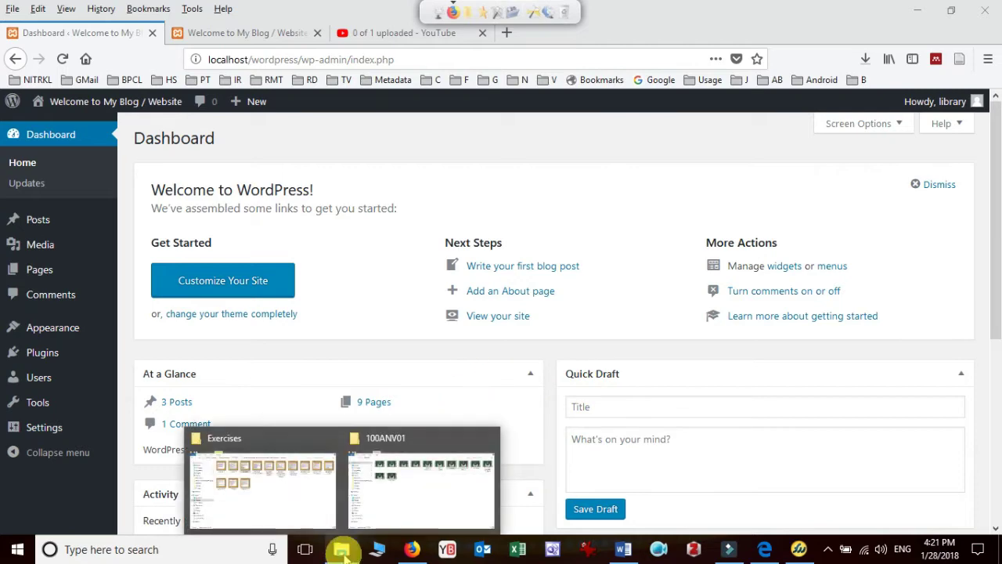
left_click(314, 510)
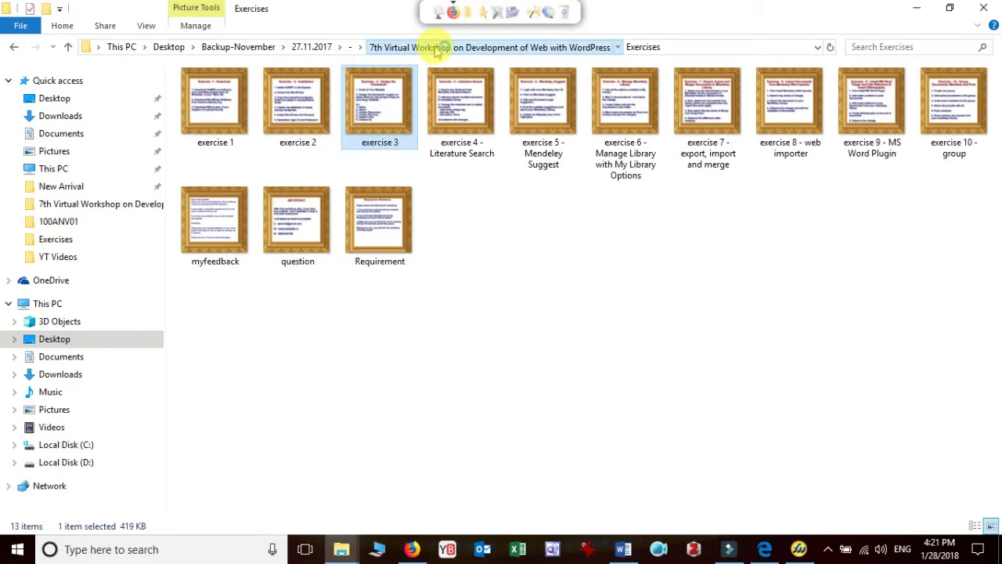
left_click(440, 47)
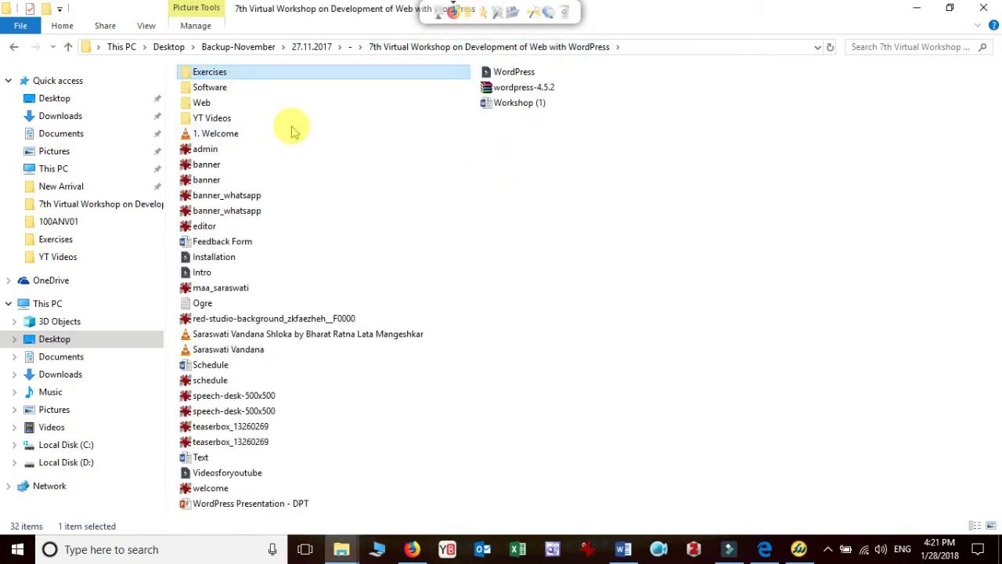
left_click(212, 93)
double_click(211, 93)
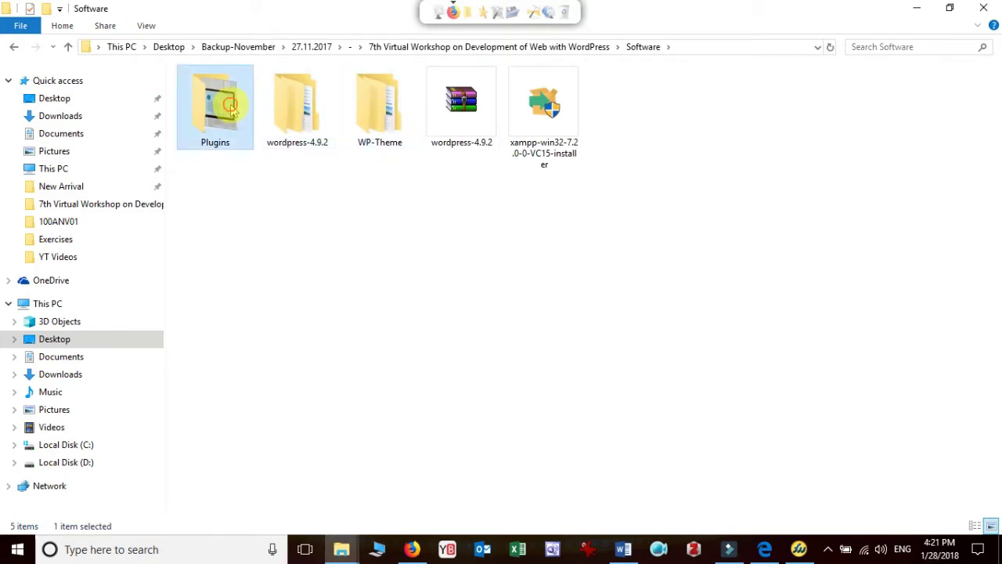
double_click(229, 104)
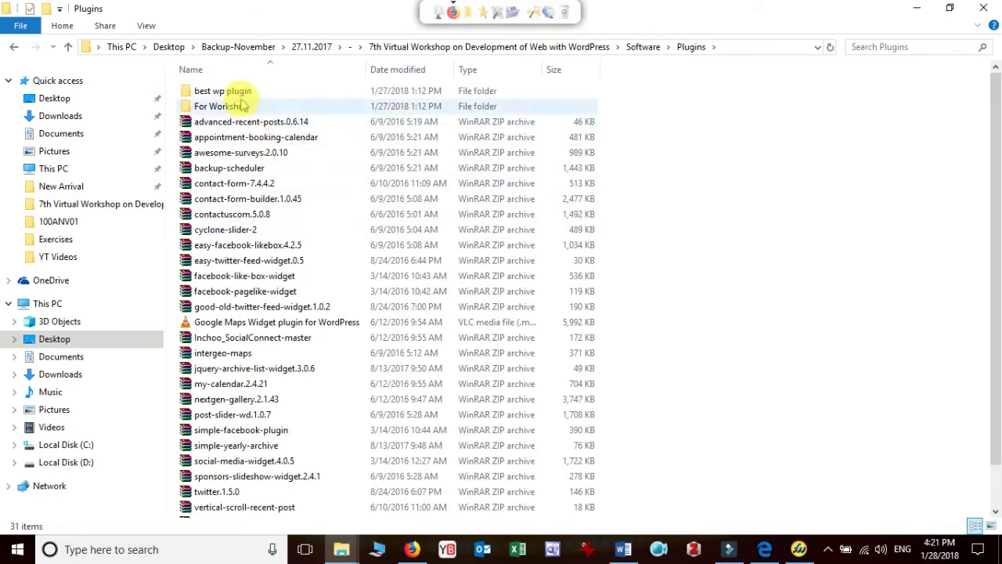
double_click(227, 106)
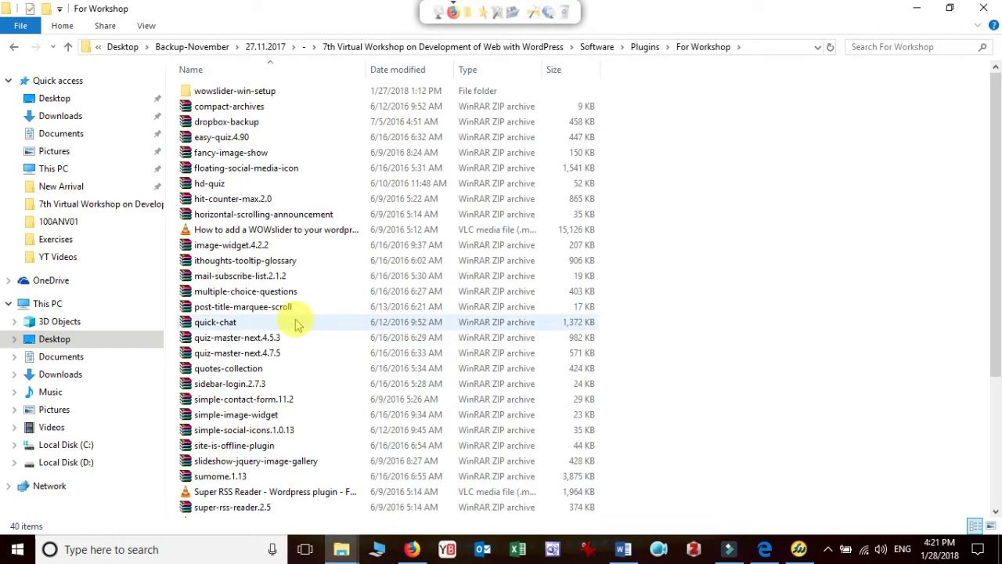
left_click(410, 550)
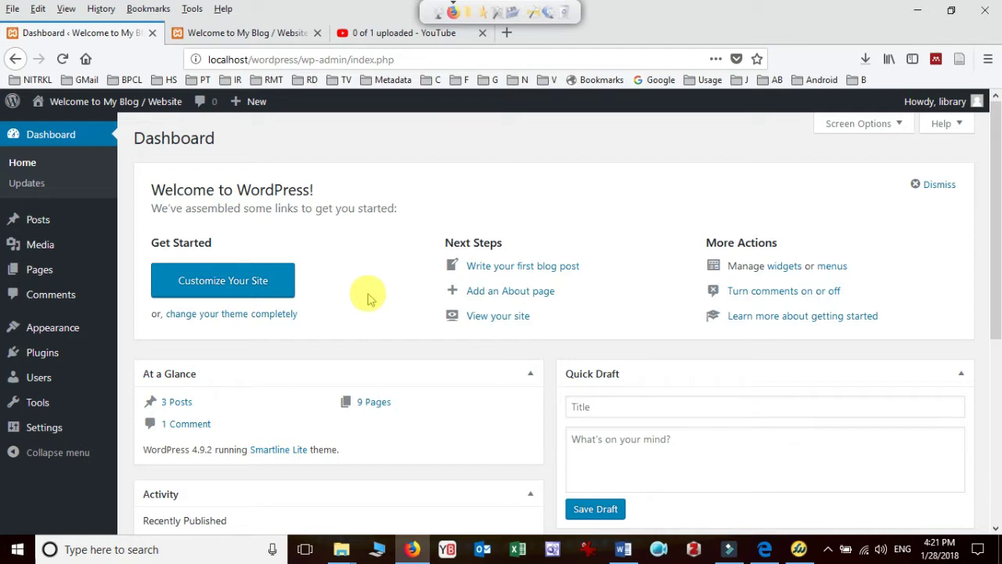
Go to Plugins > Add New to view featured plugins like Akismet Anti-Spam and Jetpack
mouse_move(63, 357)
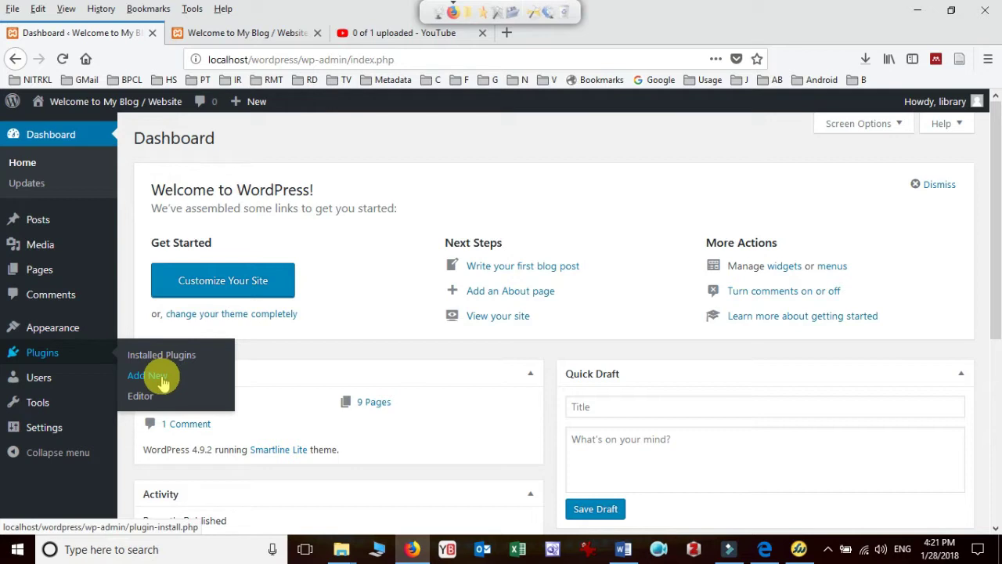
left_click(163, 382)
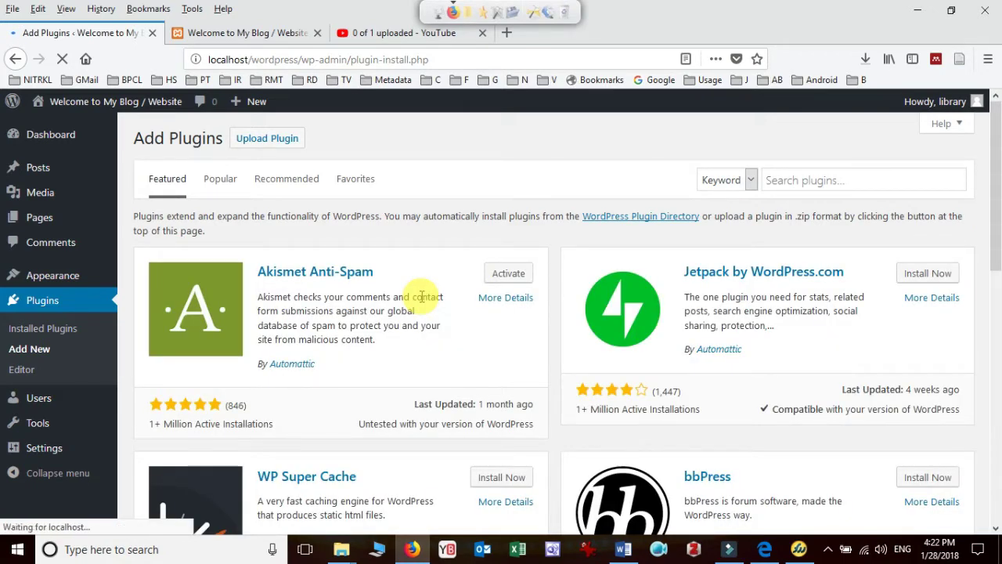
left_click(826, 185)
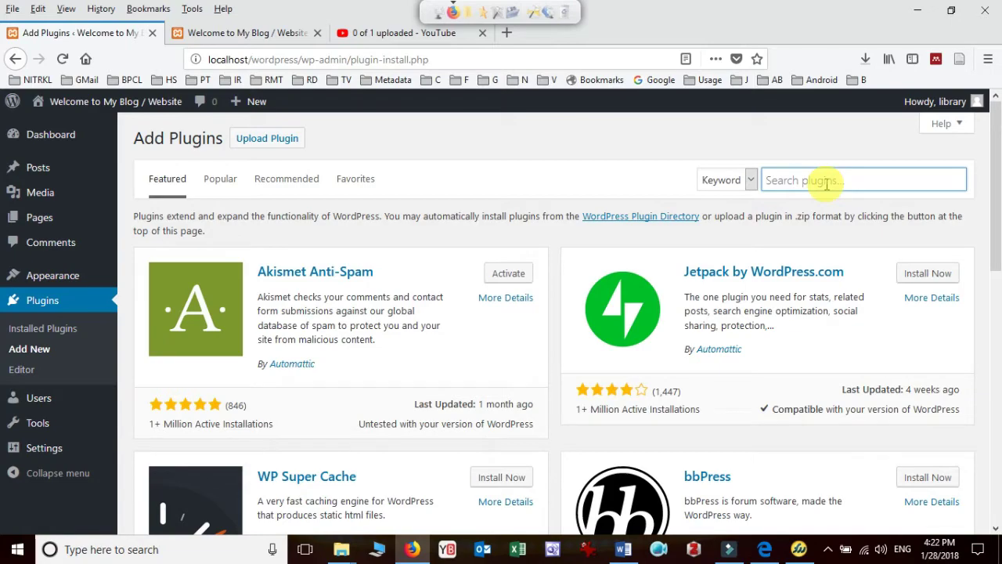
scroll(826, 185, "down", 8)
scroll(828, 190, "up", 8)
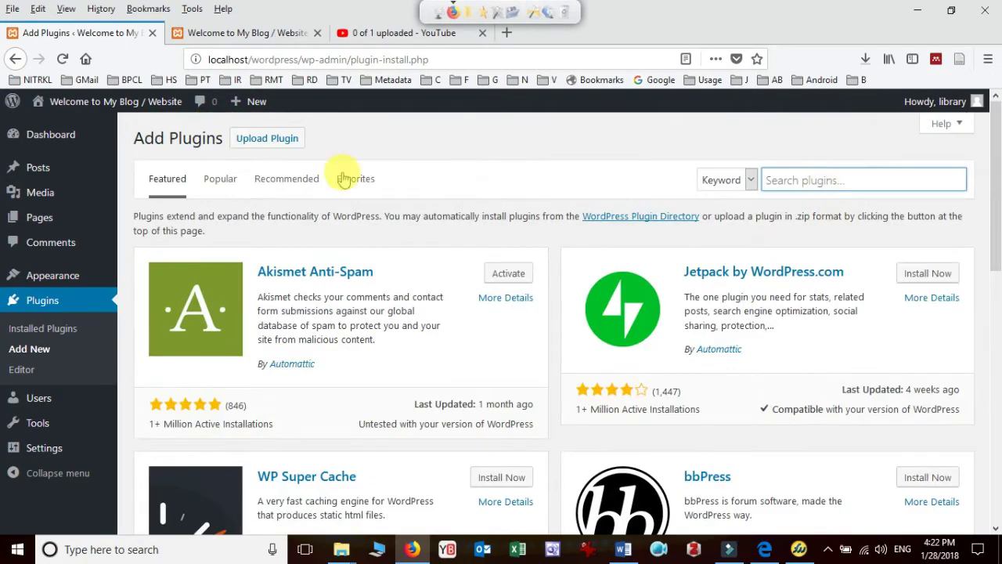
Choose tinymce-advanced.4.3.10.1.zip from Software > Plugins > For Workshop in the Upload Plugin form
left_click(267, 149)
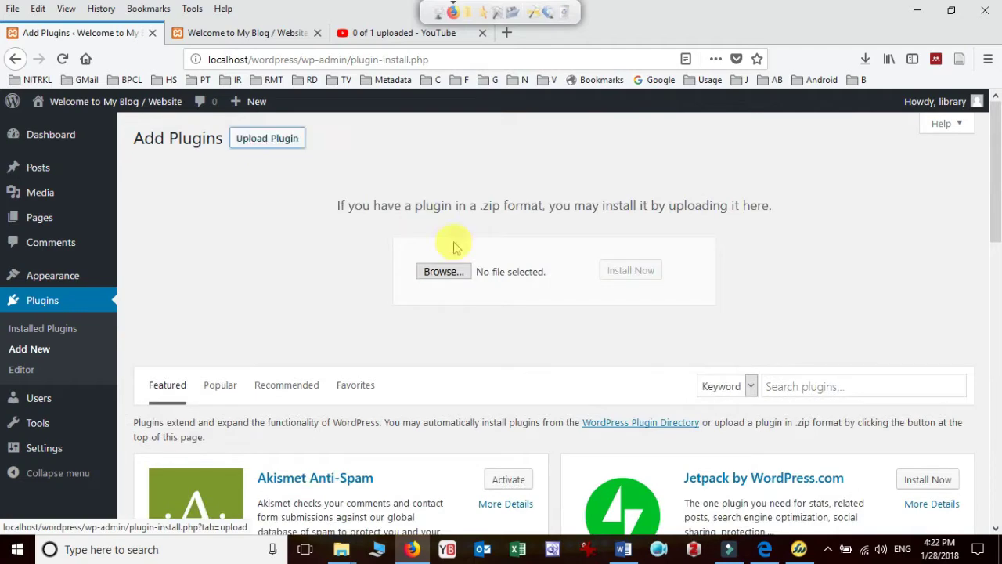
left_click(462, 274)
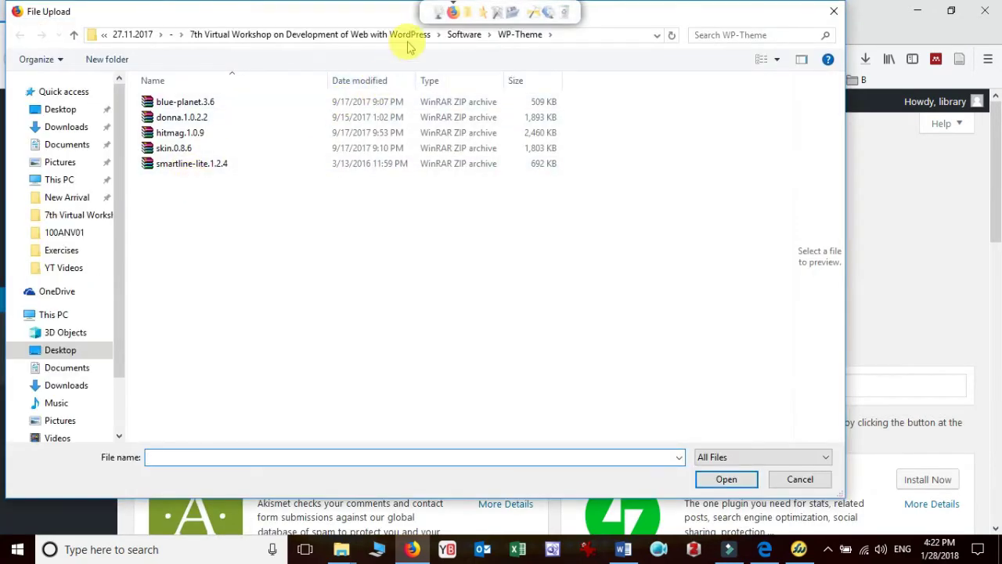
left_click(465, 37)
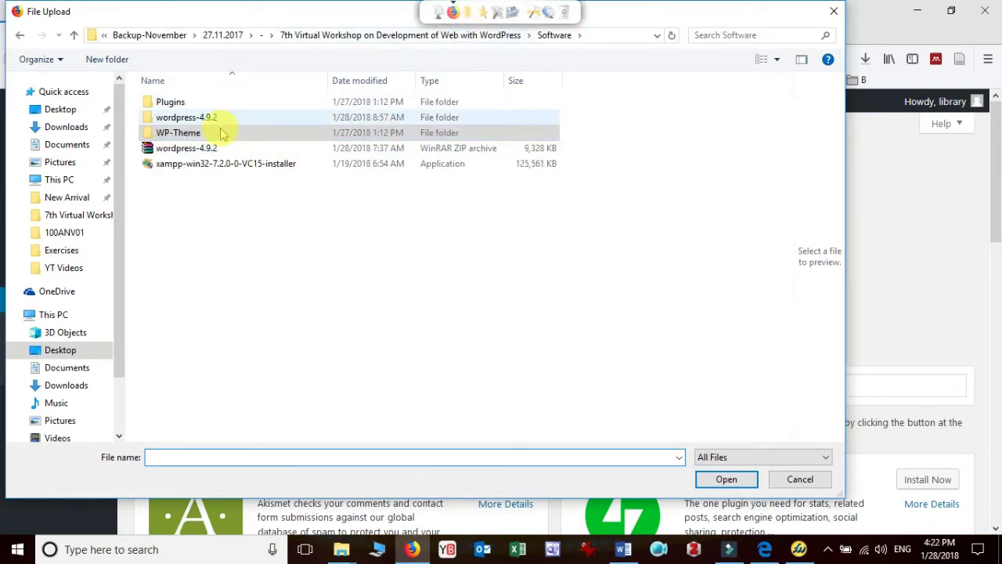
double_click(192, 103)
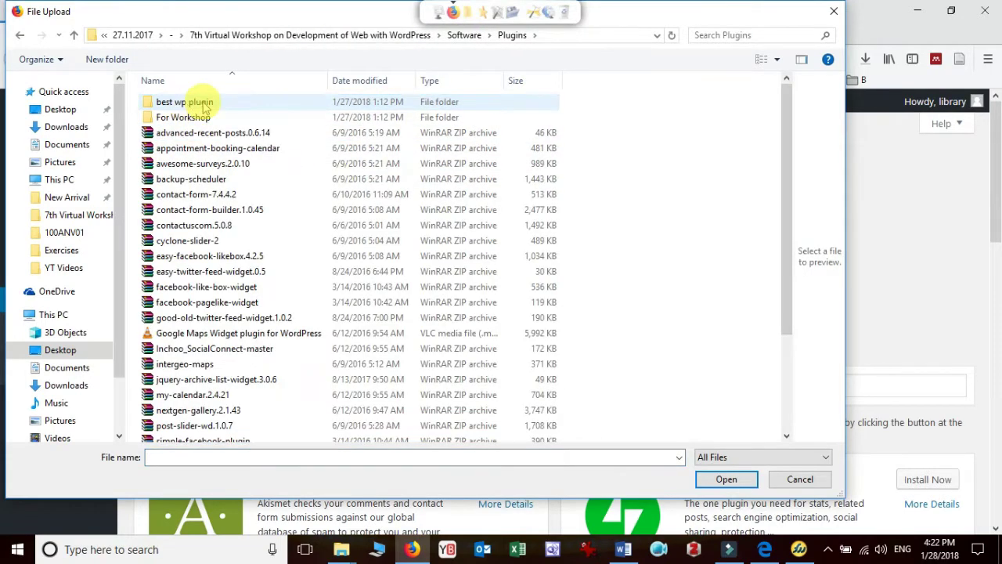
double_click(194, 117)
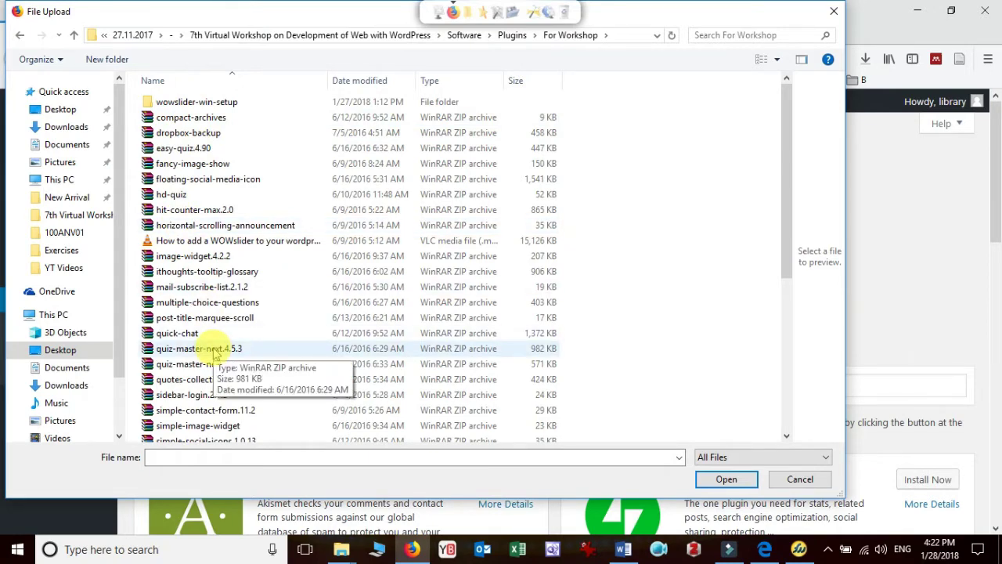
scroll(269, 318, "down", 4)
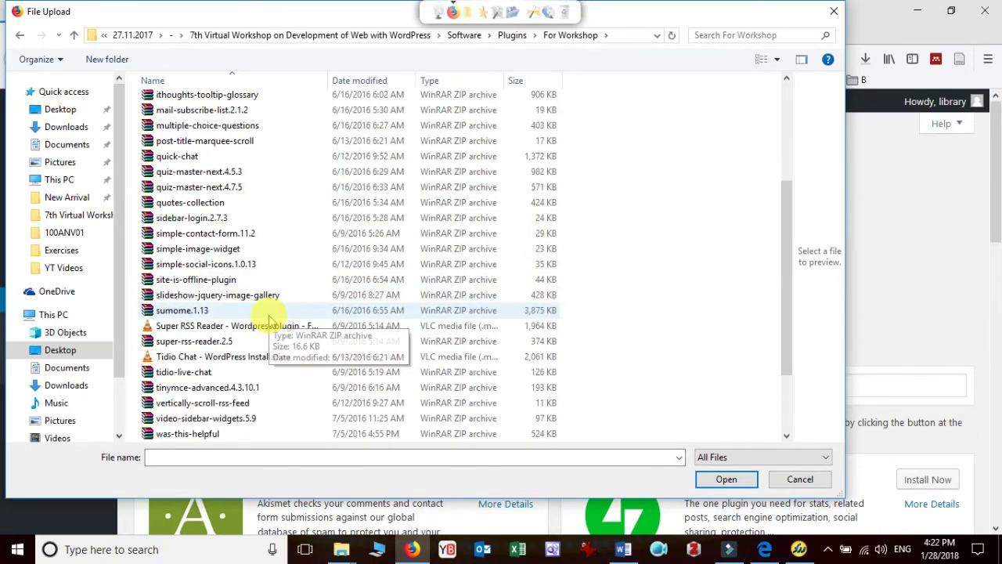
left_click(182, 387)
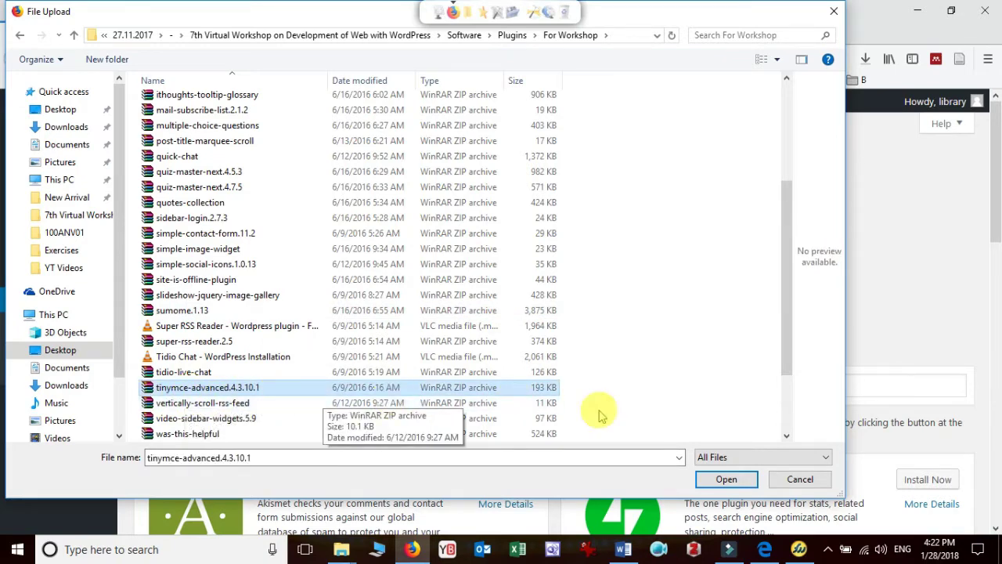
left_click(737, 479)
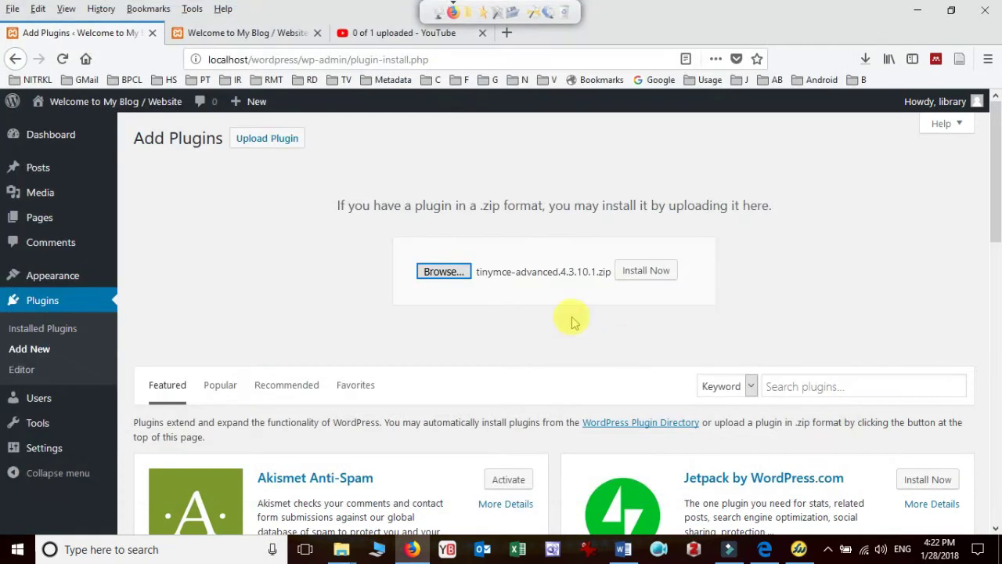
Install the uploaded TinyMCE Advanced 4.3.10.1 zip and activate the plugin
left_click(662, 278)
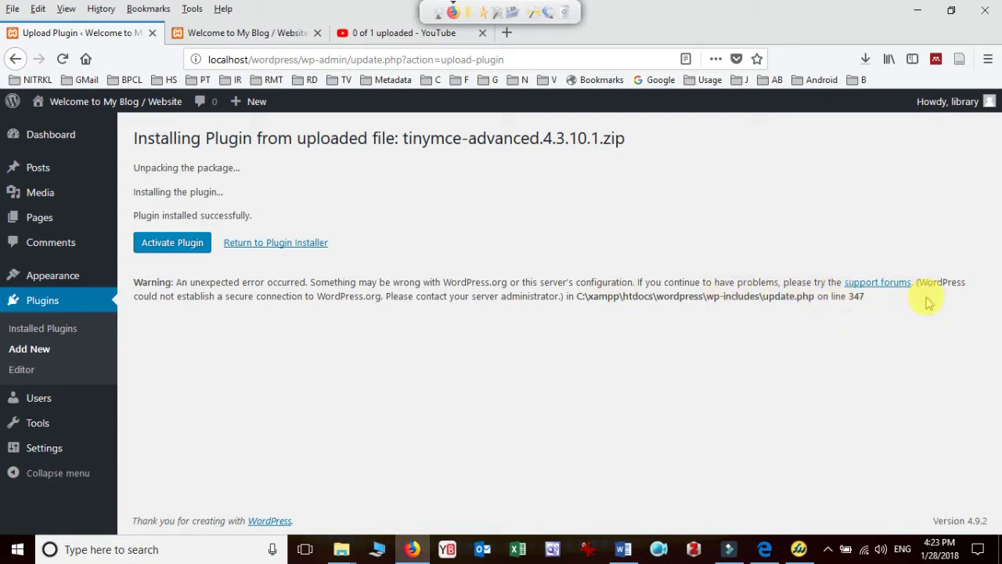
left_click(186, 248)
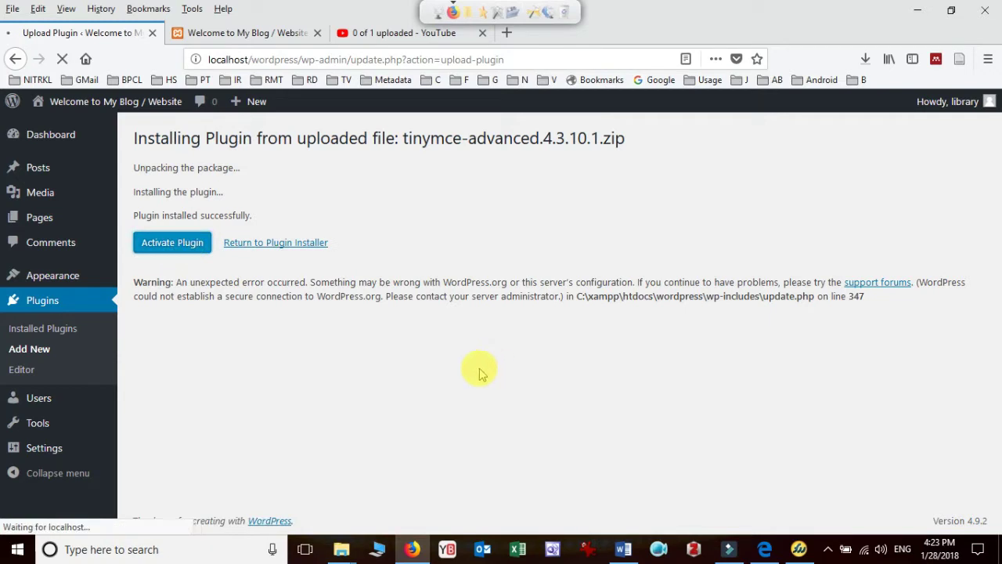
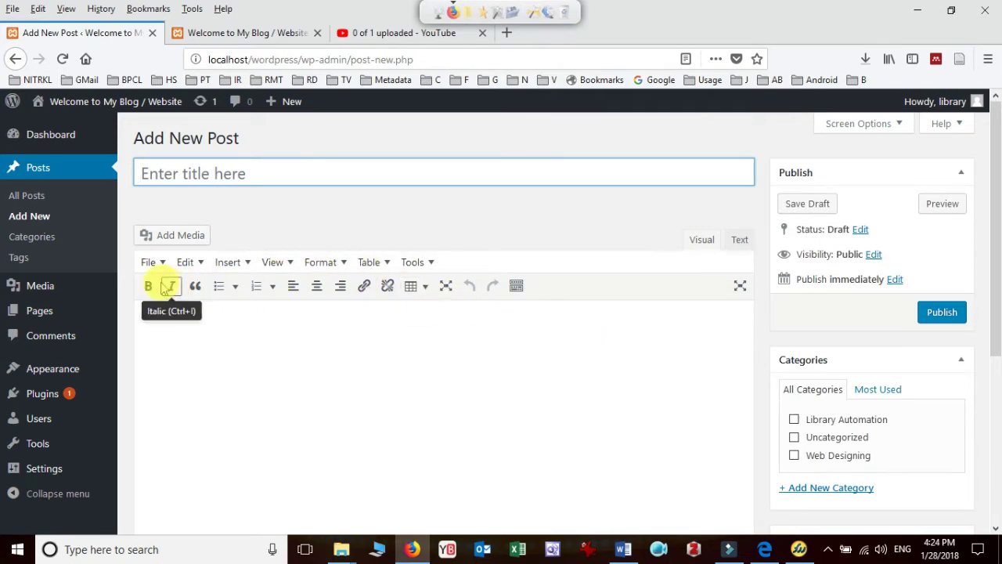
left_click(195, 265)
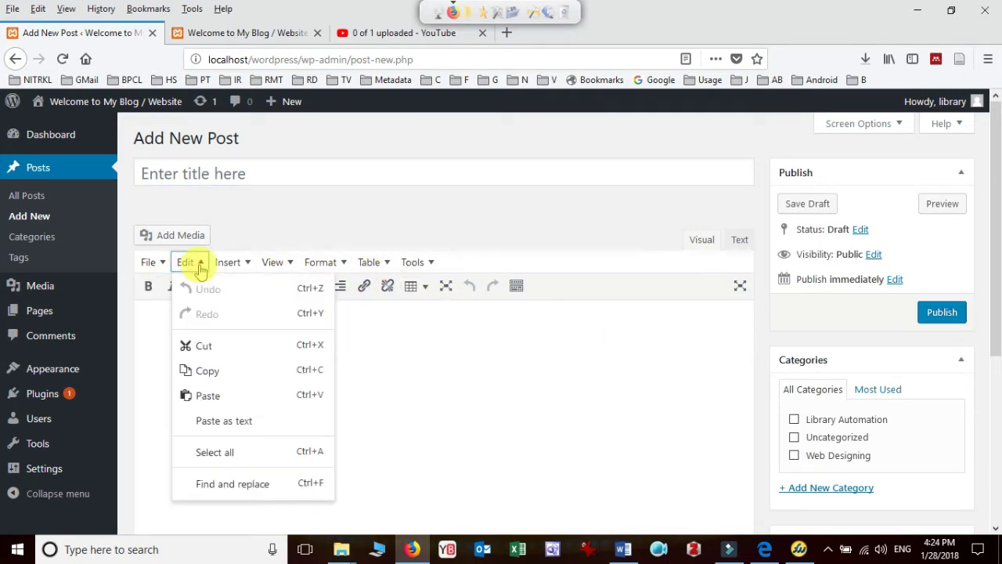
left_click(247, 265)
left_click(274, 264)
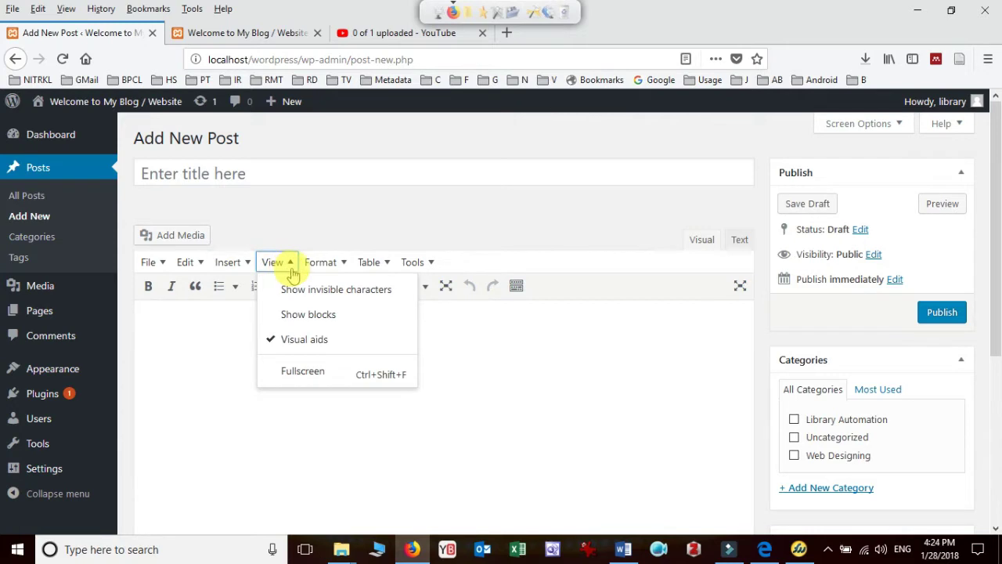
left_click(329, 264)
left_click(373, 263)
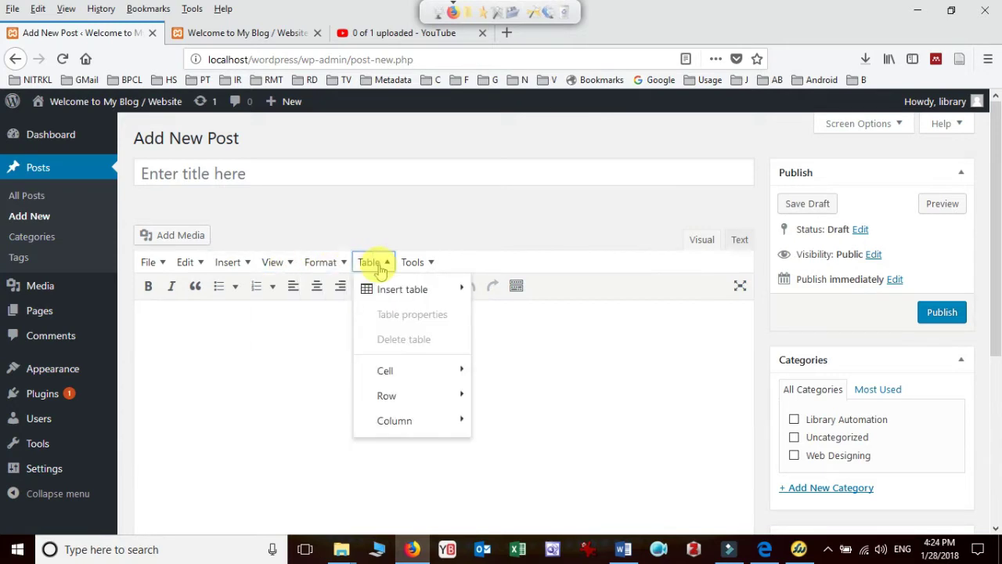
left_click(411, 264)
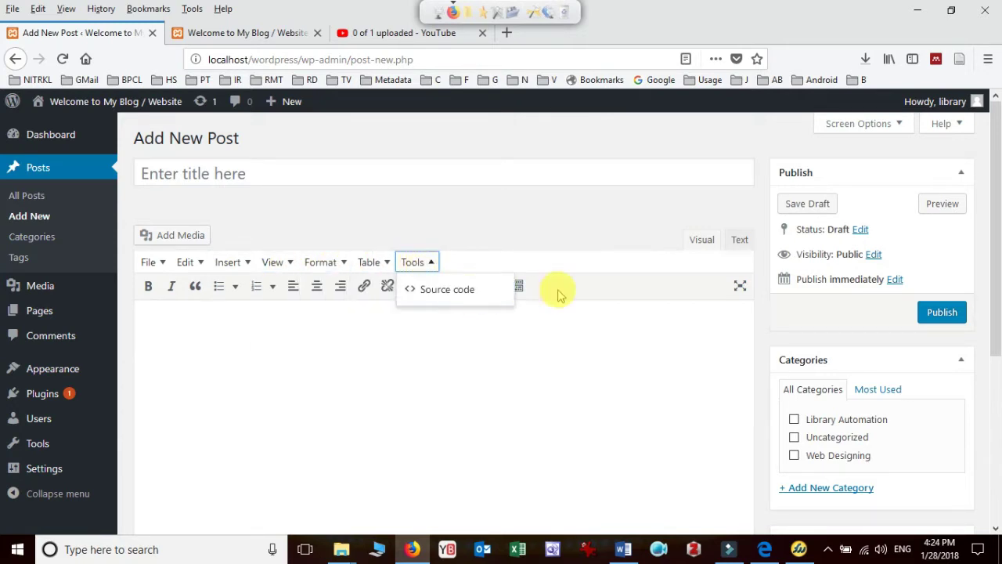
left_click(741, 289)
left_click(741, 288)
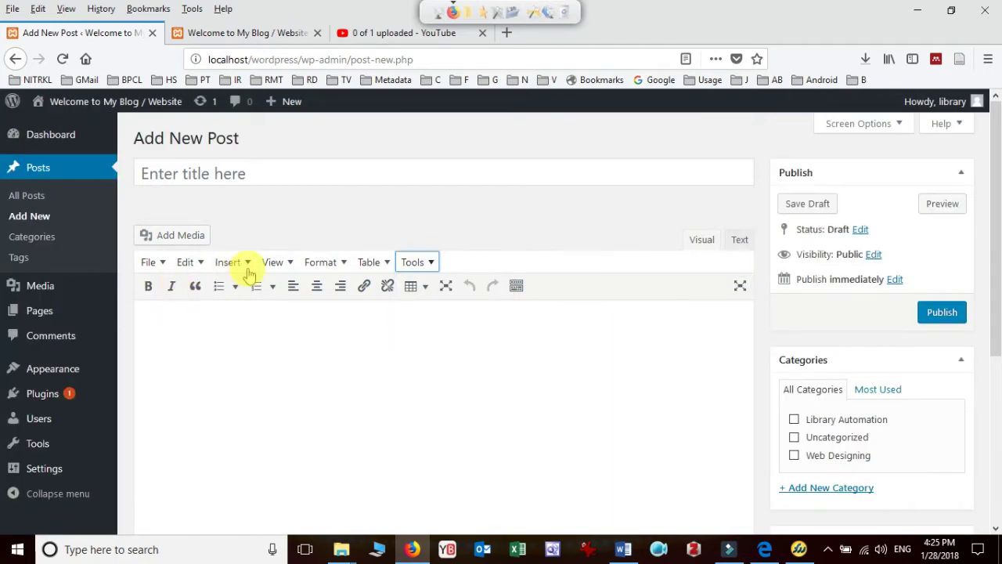
left_click(438, 346)
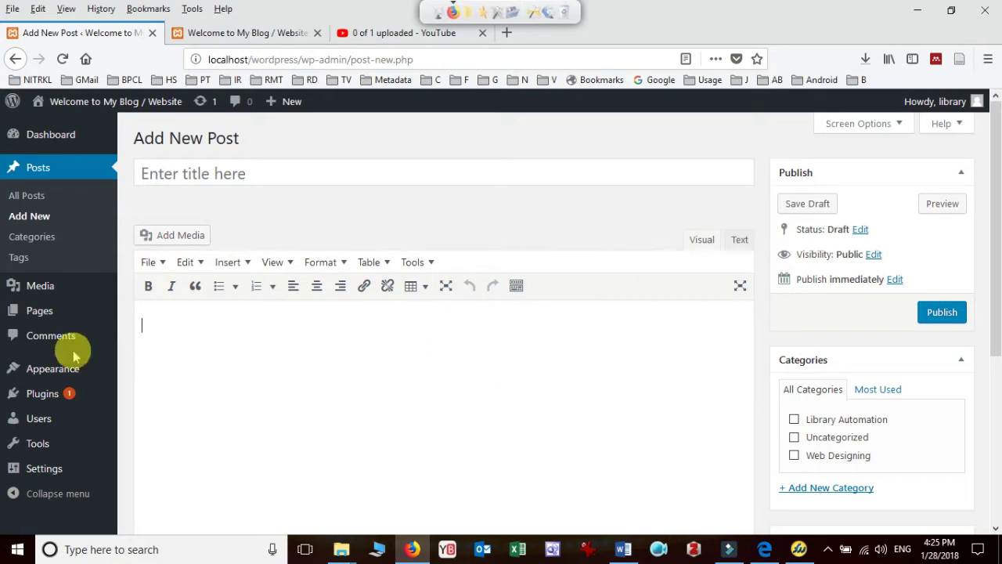
mouse_move(46, 446)
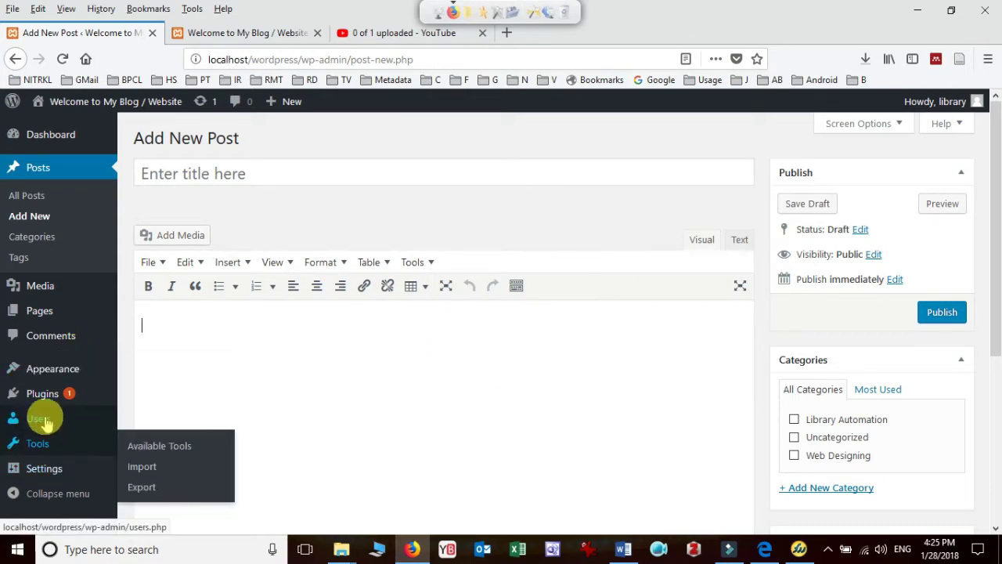
mouse_move(43, 401)
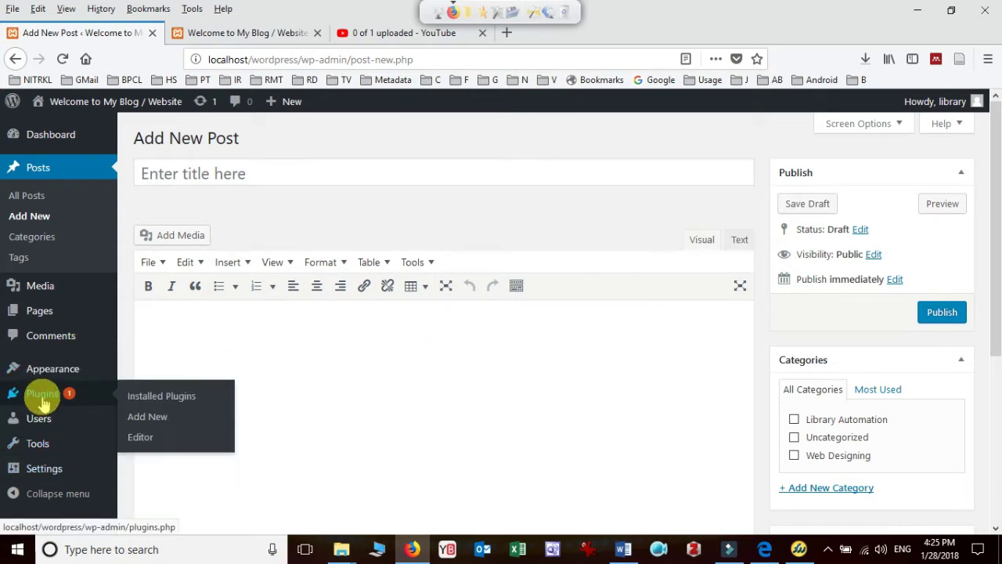
Start updating TinyMCE Advanced to version 4.6.7 from the Installed Plugins list
left_click(161, 398)
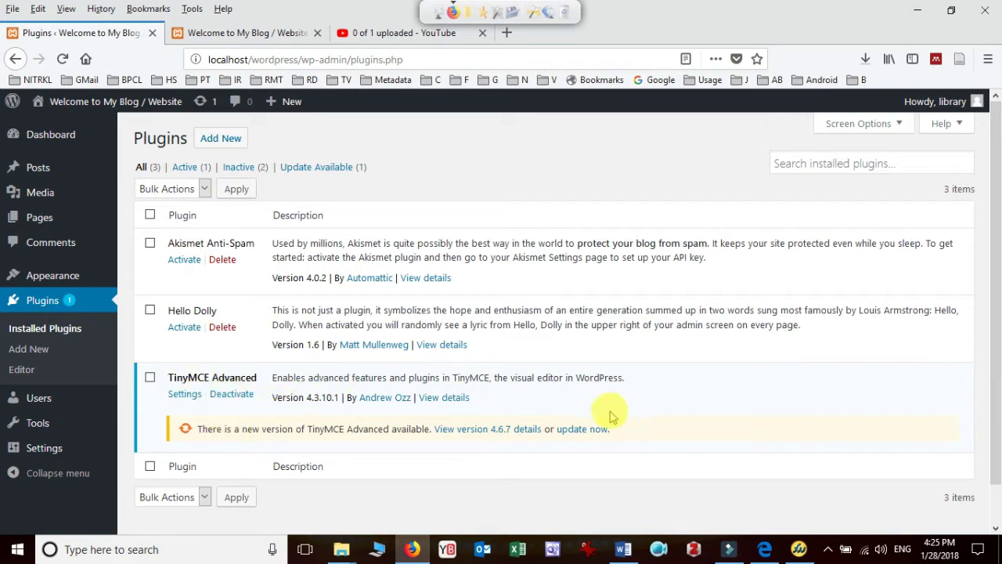
left_click(586, 429)
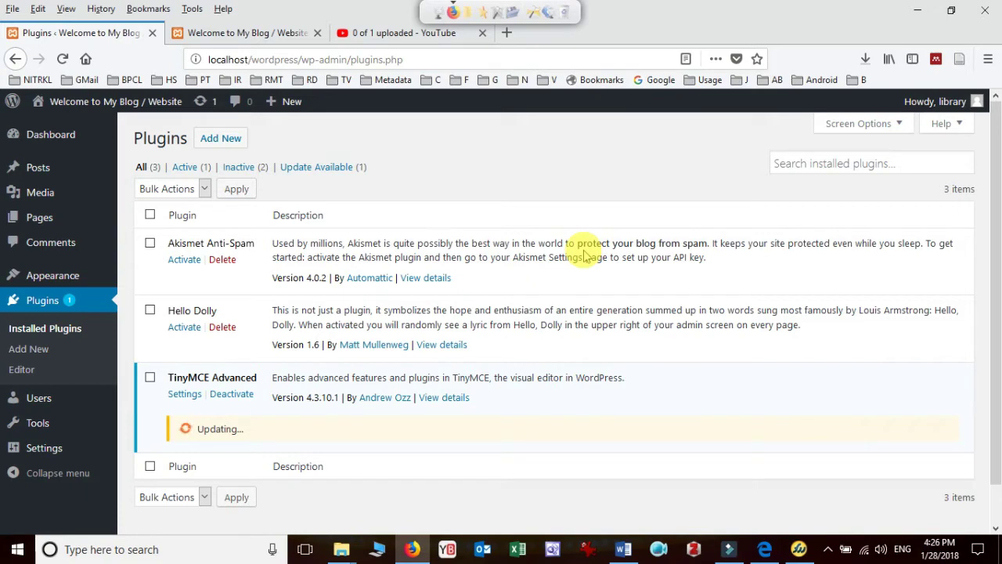
left_click(343, 550)
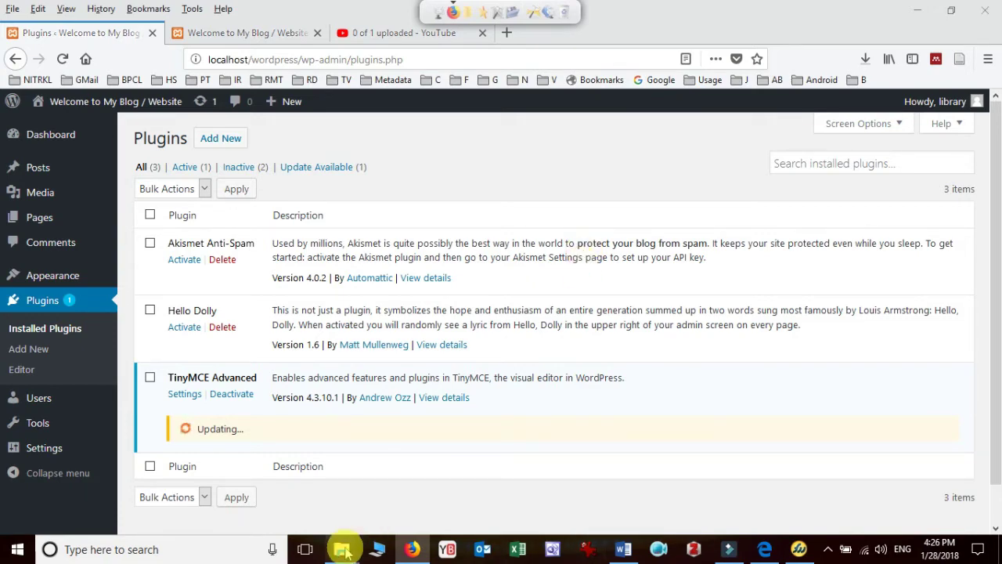
Select the hit-counter-max.2.0 archive in the For Workshop folder, then return to WordPress plugins
left_click(298, 496)
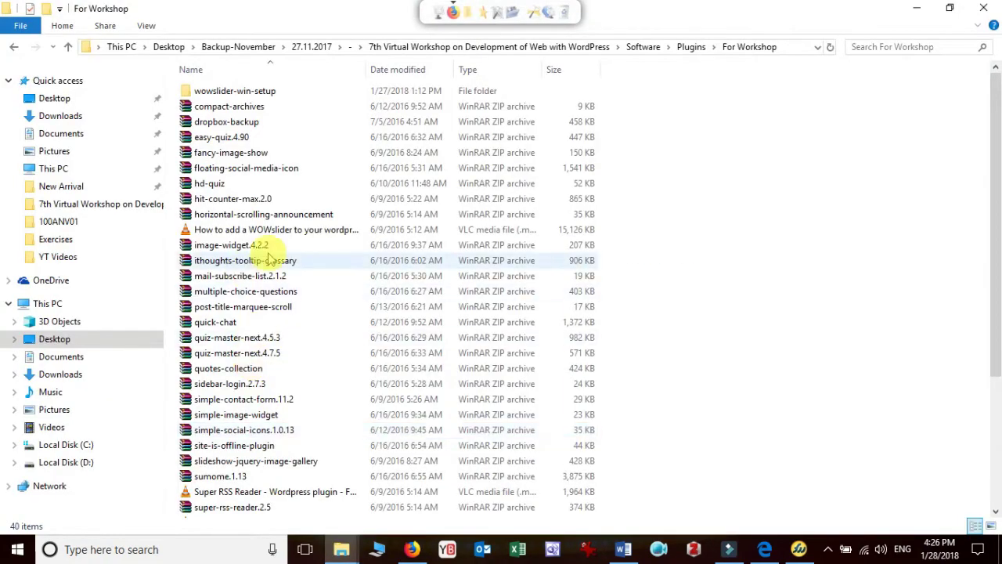
left_click(224, 199)
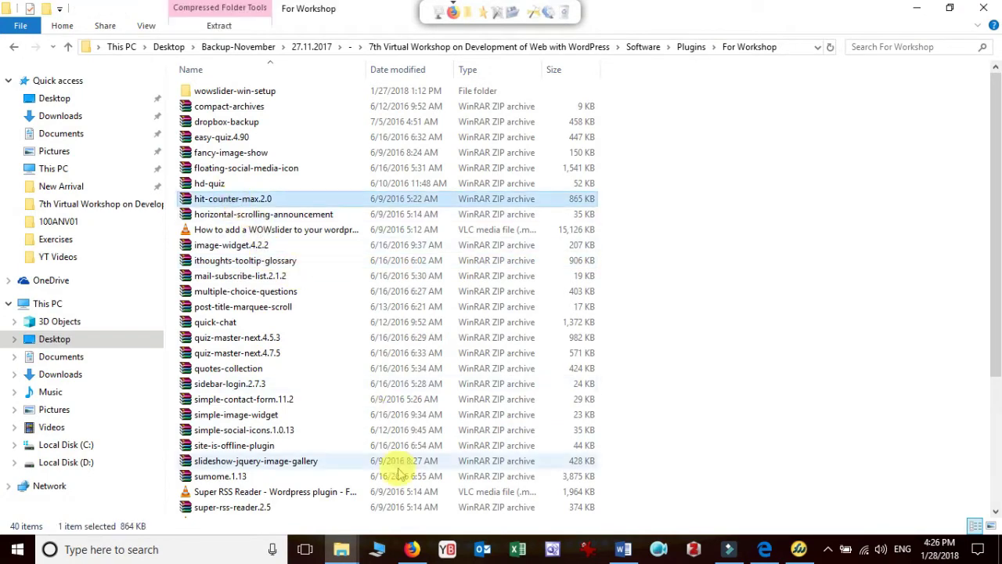
left_click(411, 549)
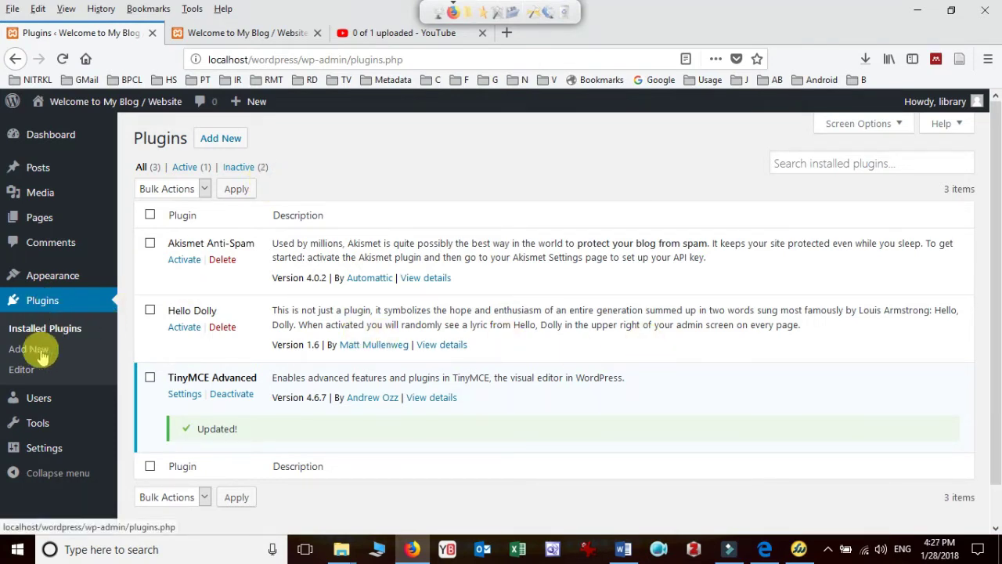
Upload the hit-counter-max.2.0 archive via Add New > Upload Plugin and install it
left_click(223, 144)
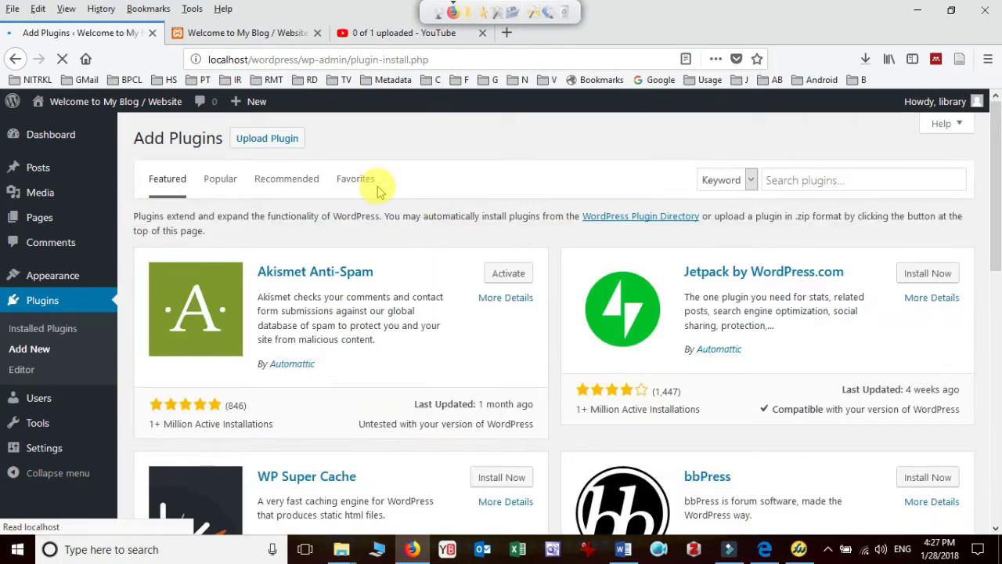
left_click(285, 141)
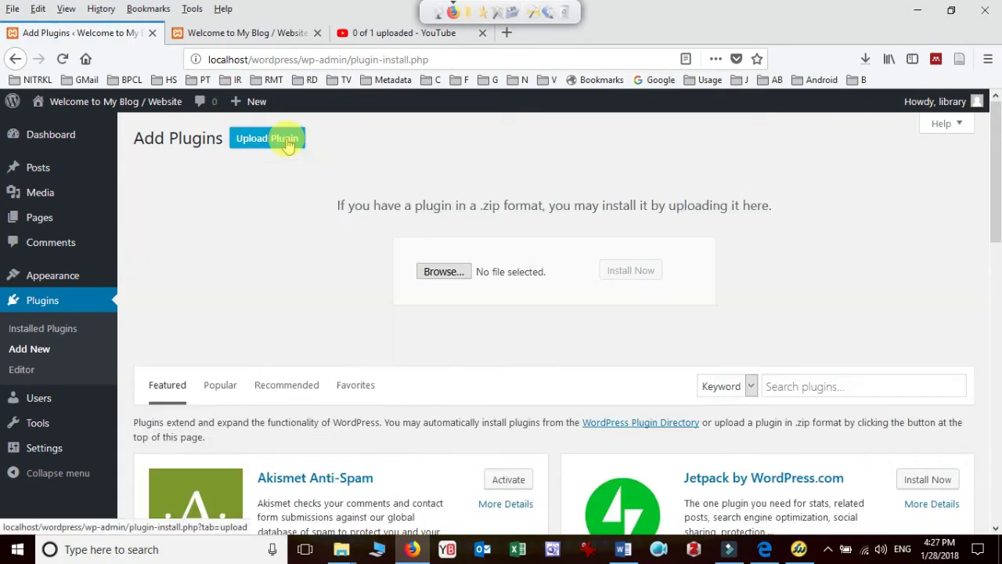
left_click(448, 272)
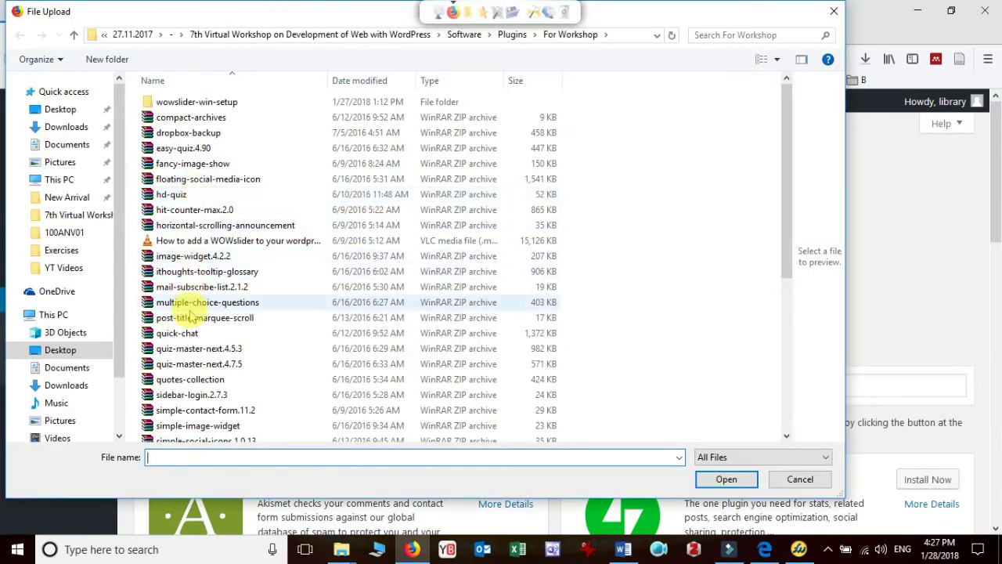
double_click(190, 210)
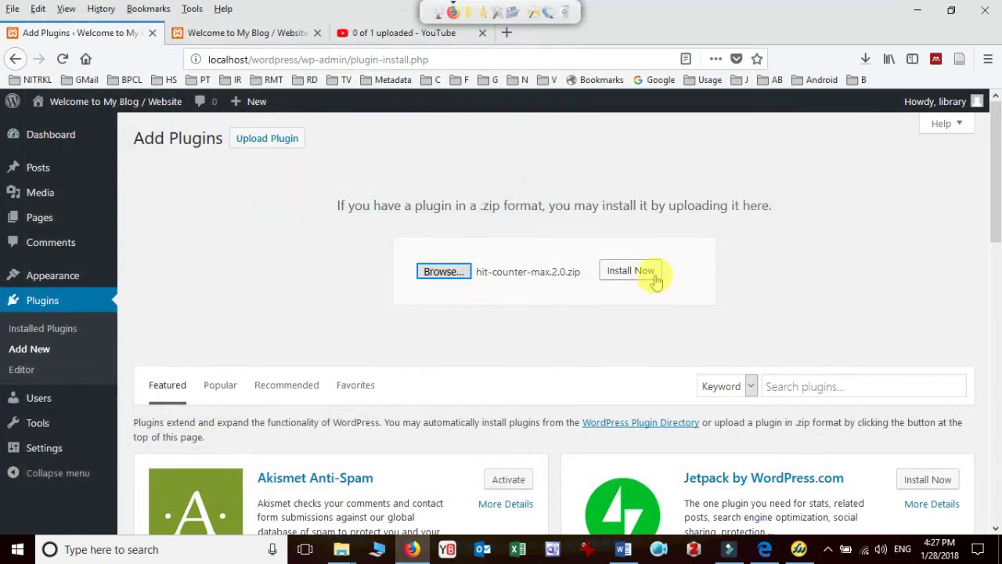
left_click(653, 276)
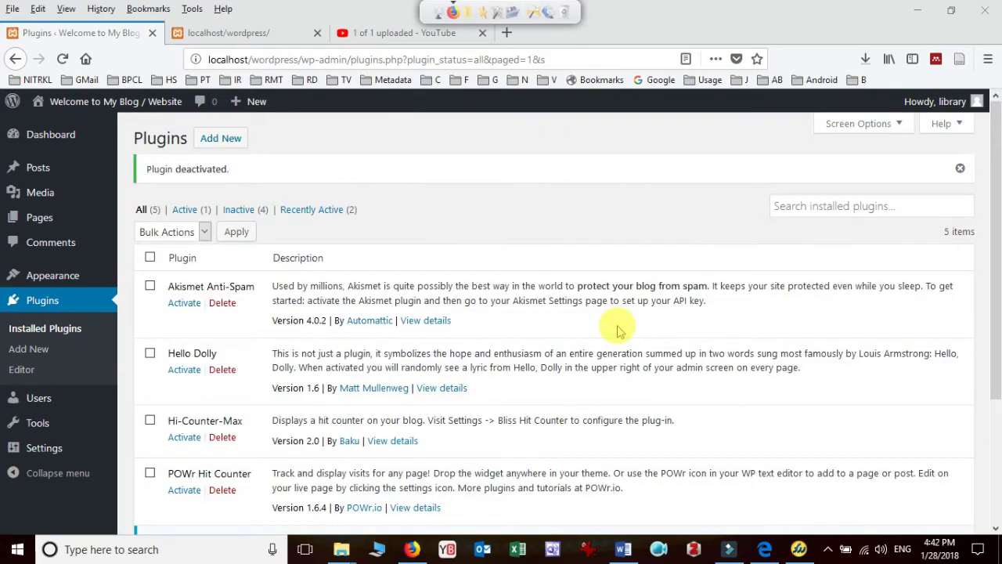
Choose vertically-scroll-rss-feed.zip as the plugin file in the Upload Plugin form
left_click(227, 141)
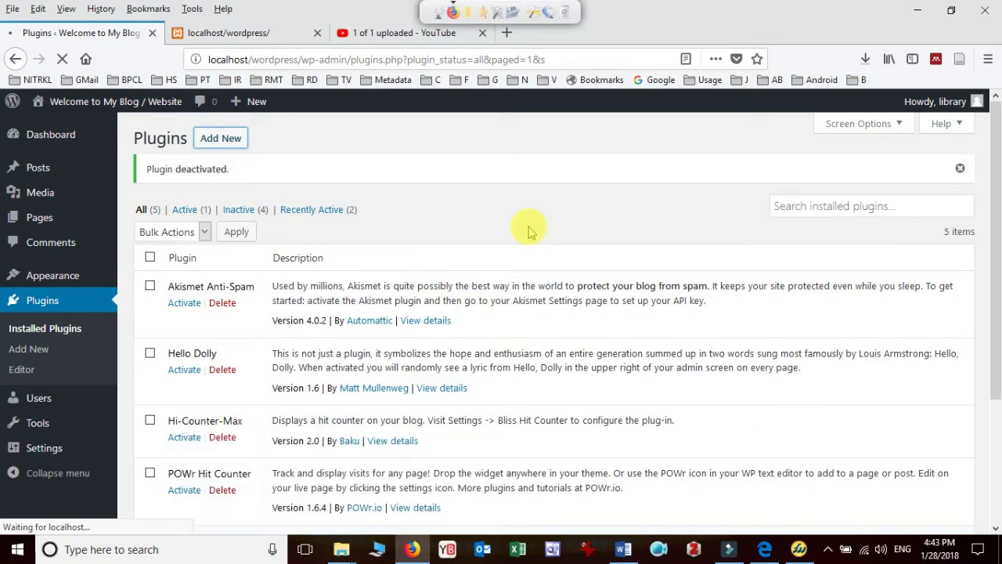
left_click(222, 143)
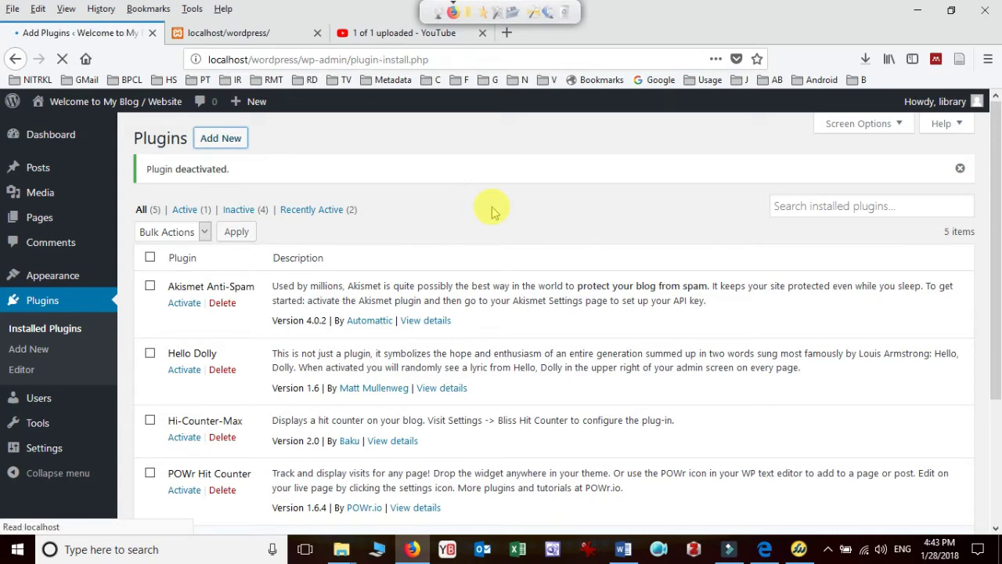
left_click(301, 147)
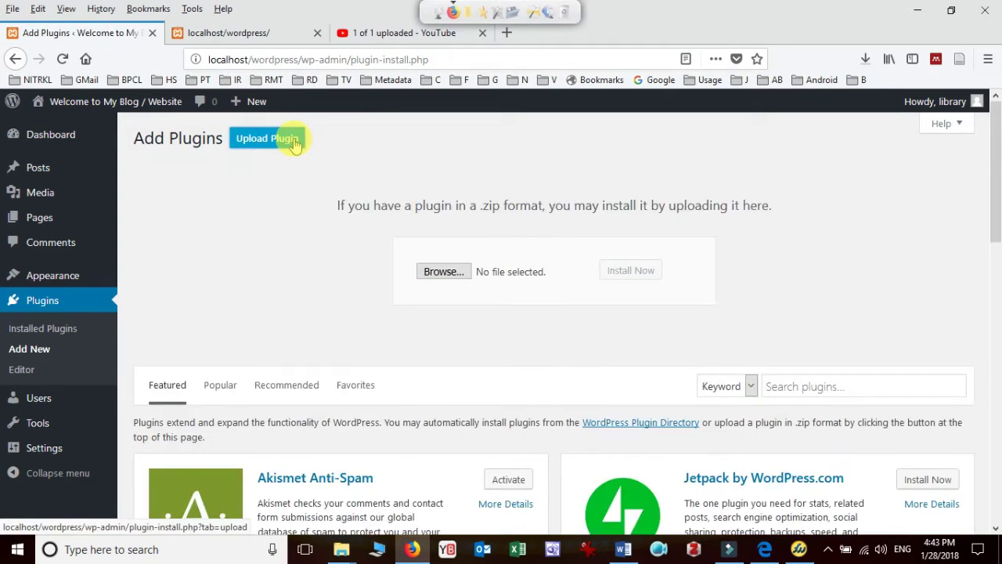
left_click(443, 271)
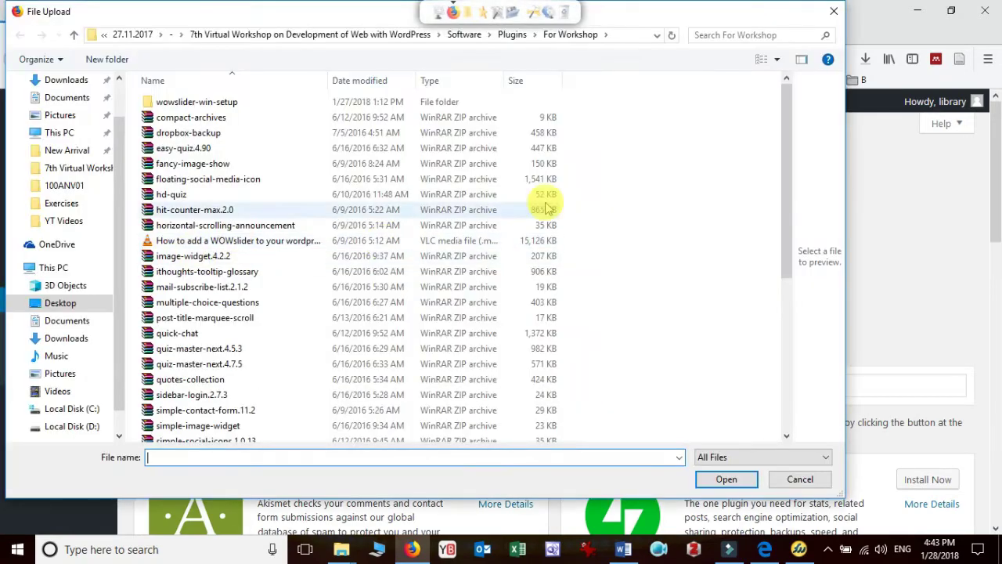
left_click_drag(787, 215, 787, 288)
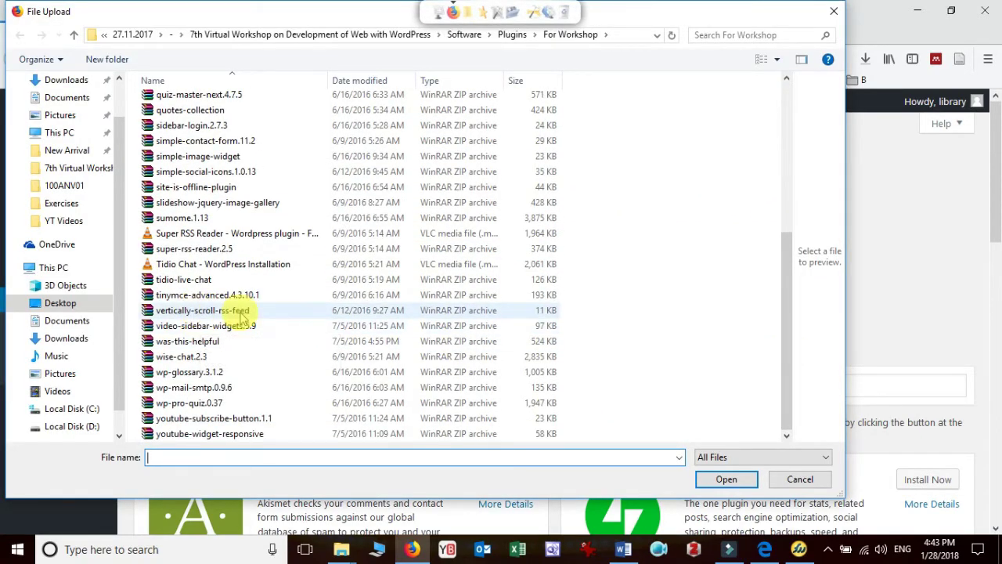
left_click(196, 312)
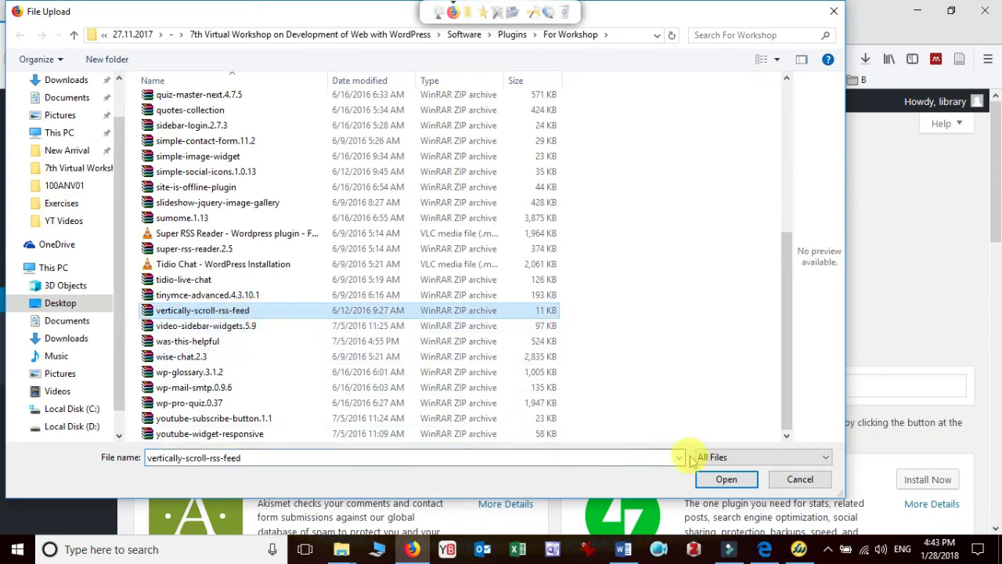
left_click(727, 479)
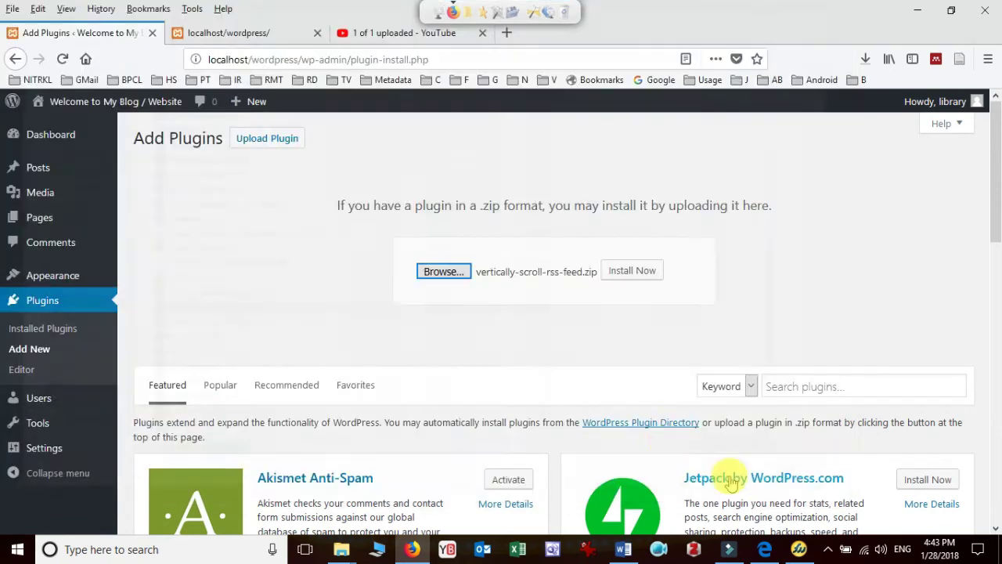
Install the Vertically scroll rss feed plugin and start its update to version 10.3
left_click(641, 278)
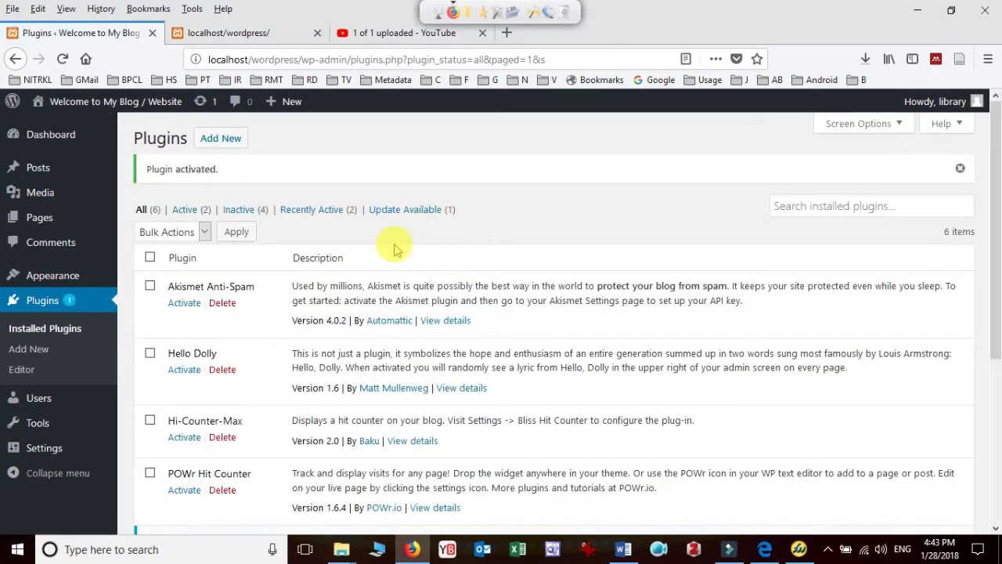
scroll(392, 258, "down", 4)
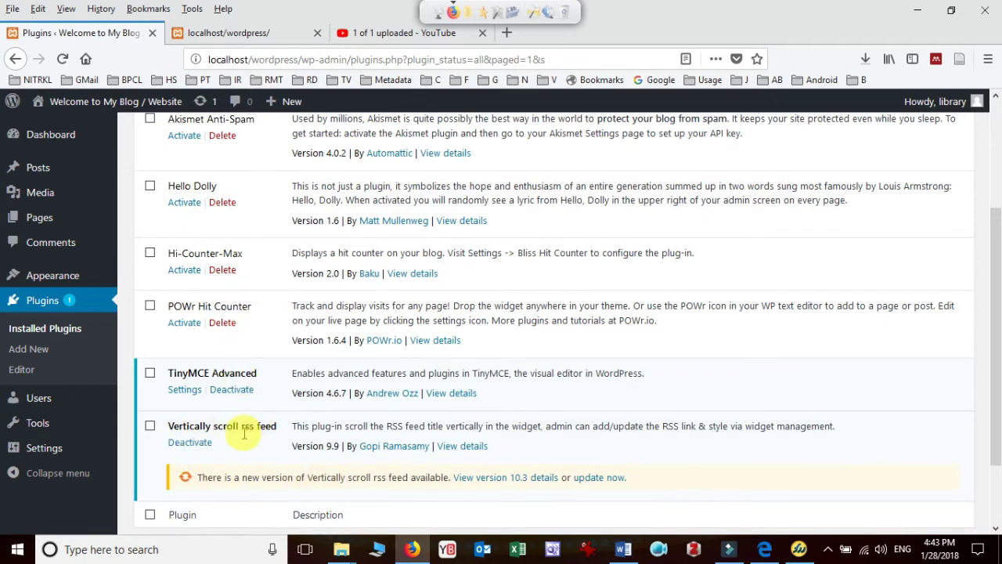
left_click(605, 477)
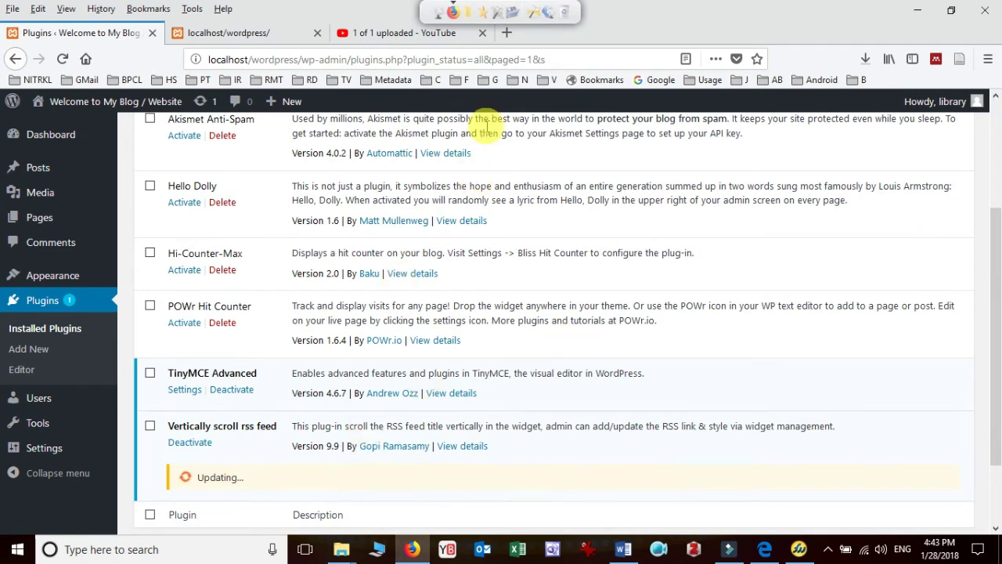
left_click(508, 34)
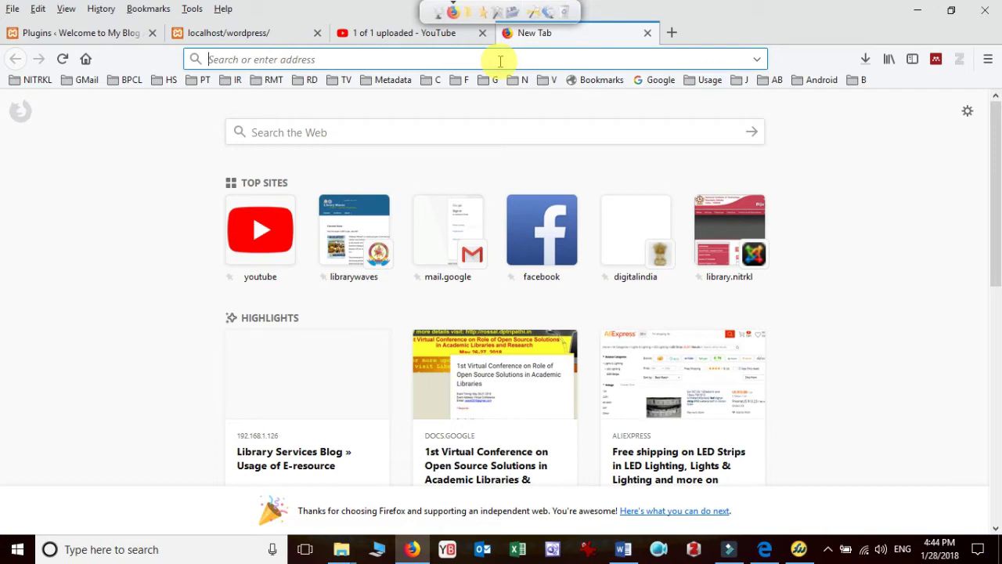
type("www.dpti")
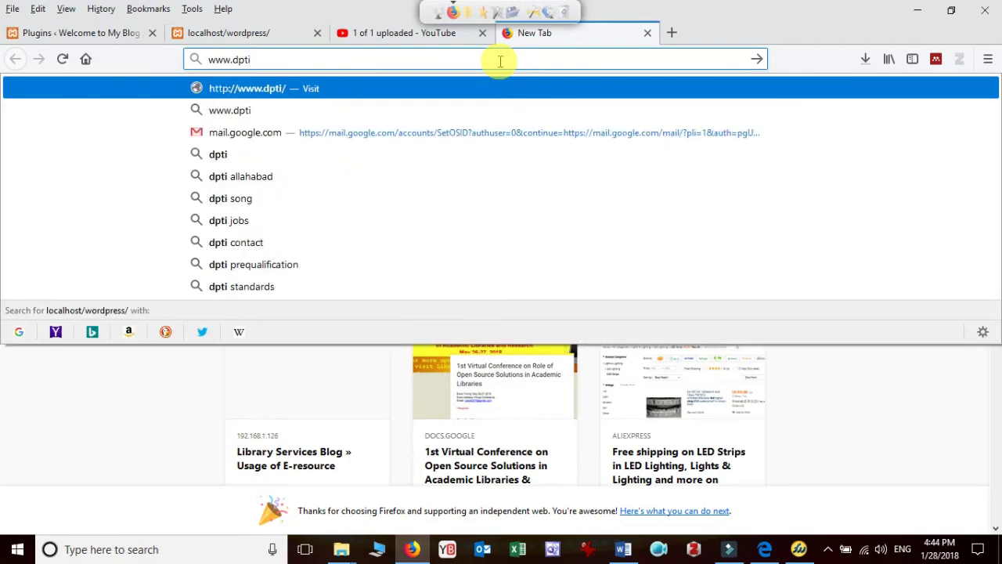
key("BackSpace")
type("r")
key("Return")
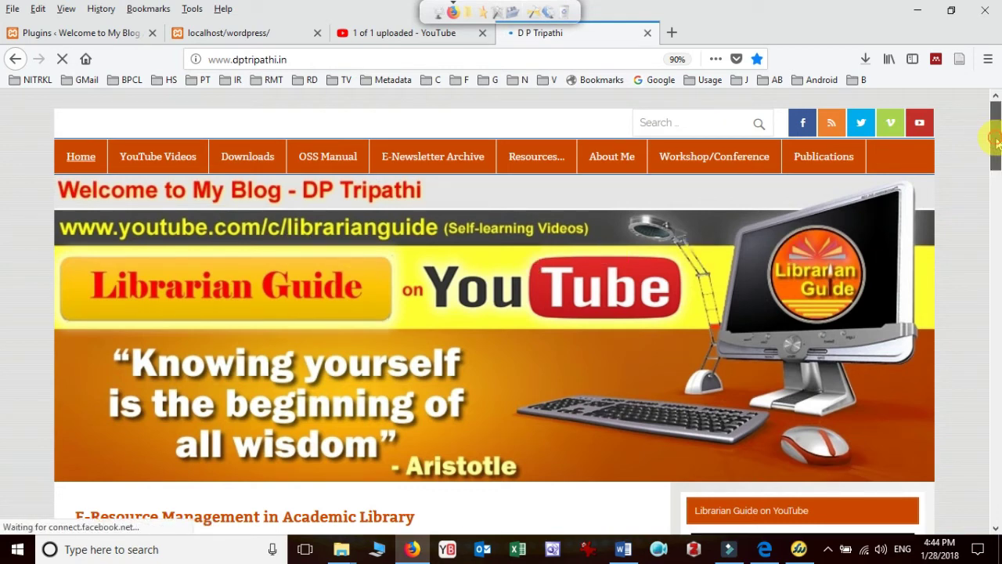
Scroll the blog homepage and pause the sidebar YouTube video
left_click_drag(996, 139, 996, 497)
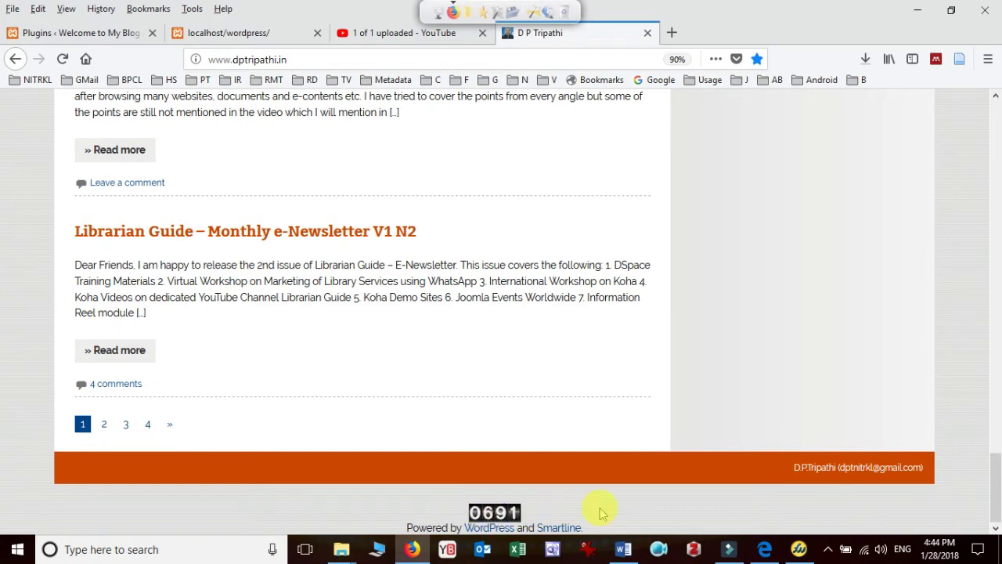
left_click_drag(997, 497, 997, 141)
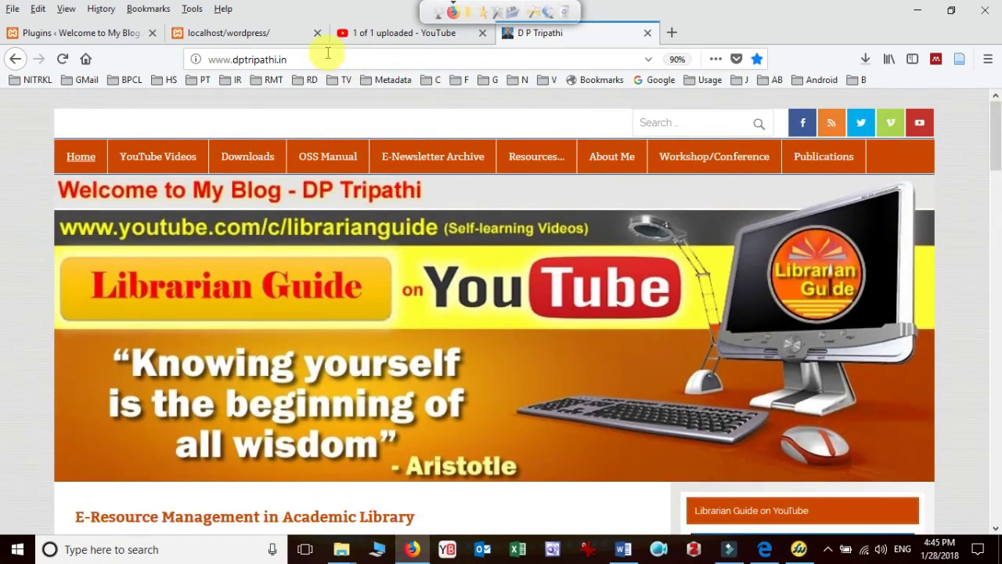
left_click(329, 56)
left_click(338, 57)
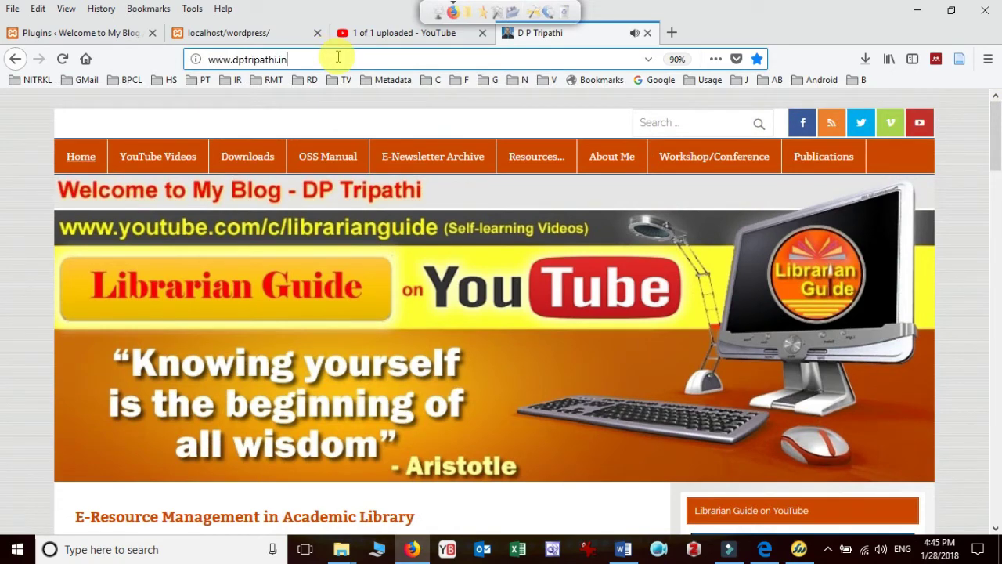
scroll(697, 235, "down", 4)
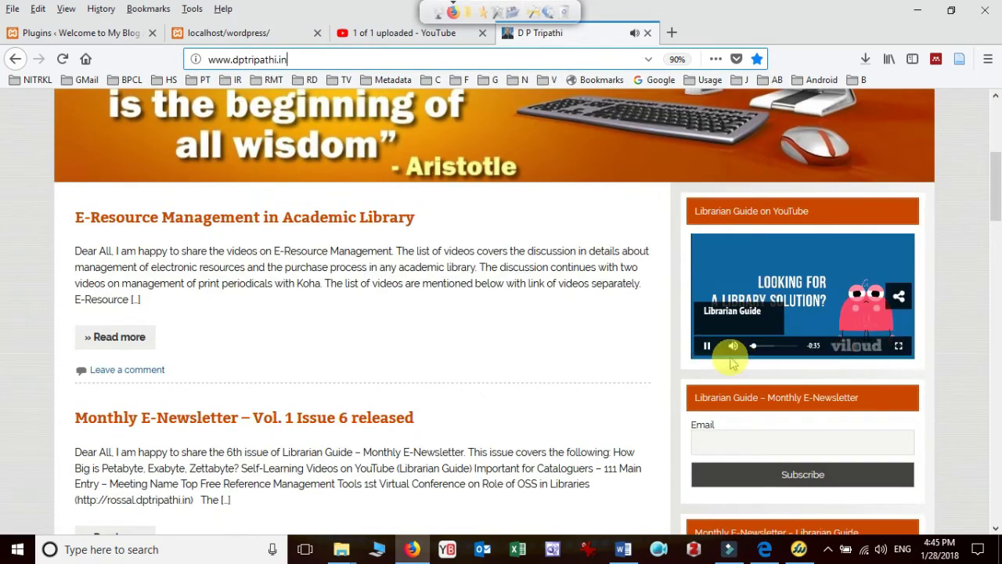
left_click(706, 345)
scroll(351, 155, "up", 2)
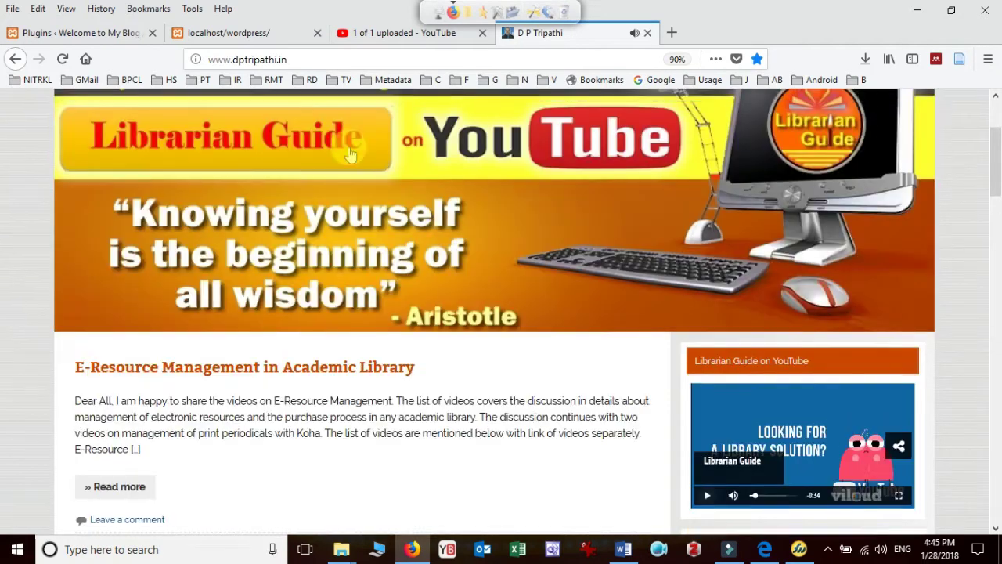
scroll(351, 154, "up", 2)
left_click(336, 56)
left_click(339, 60)
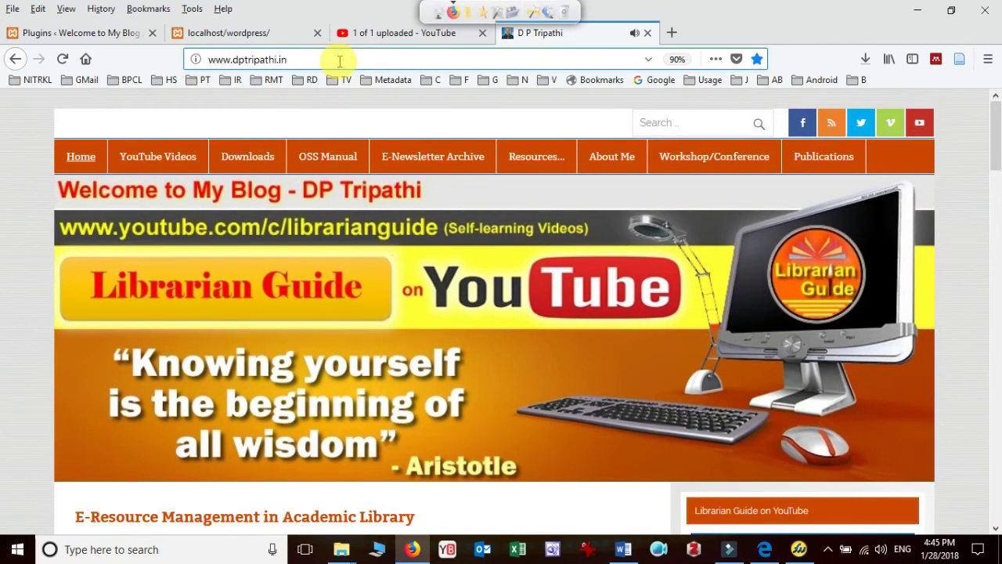
type("/f")
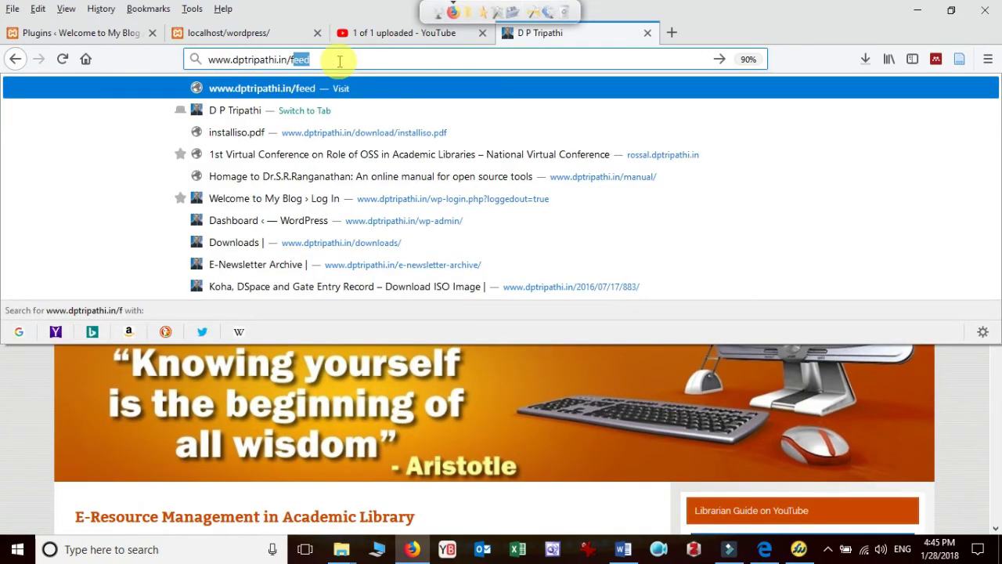
type("eed")
key("Return")
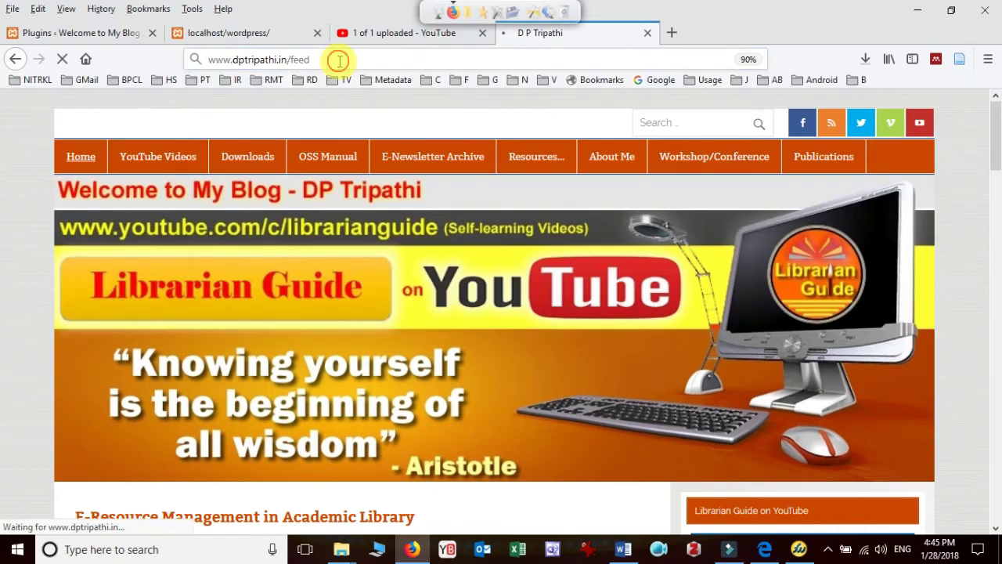
Copy the feed address and return to the WordPress Installed Plugins tab
left_click(338, 60)
right_click(339, 62)
left_click(374, 105)
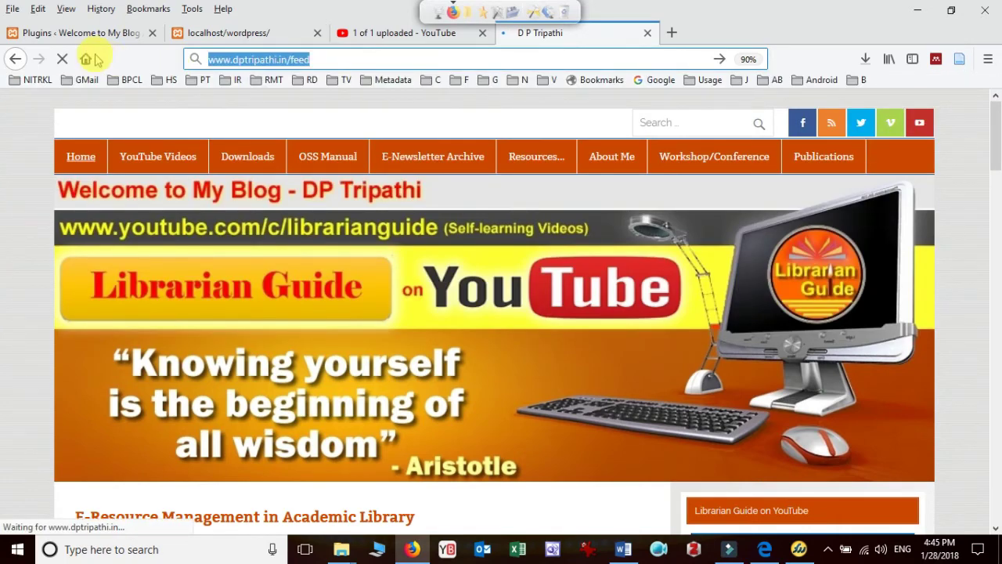
left_click(77, 32)
scroll(596, 367, "up", 2)
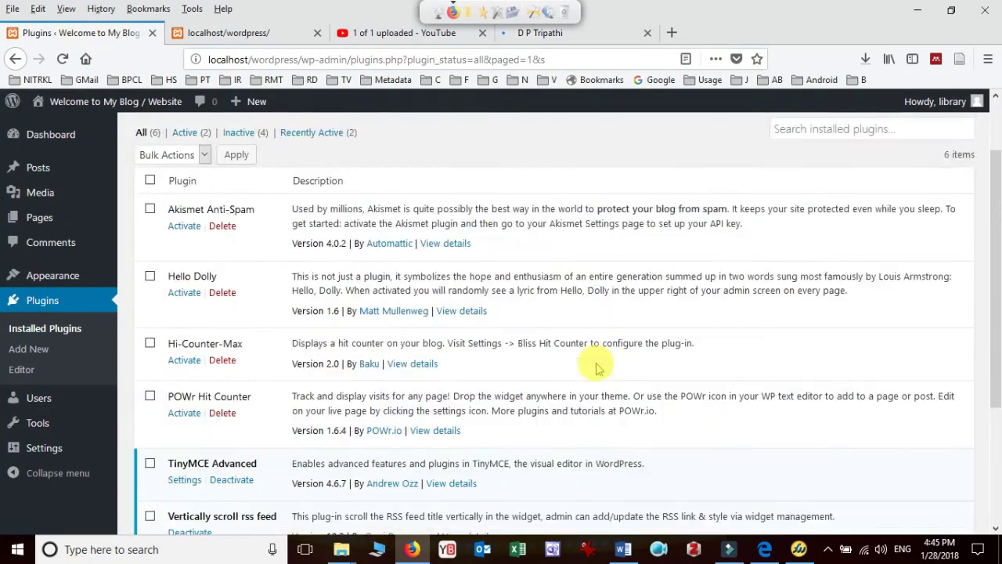
Go to Appearance > Widgets in the WordPress admin sidebar
scroll(597, 367, "up", 2)
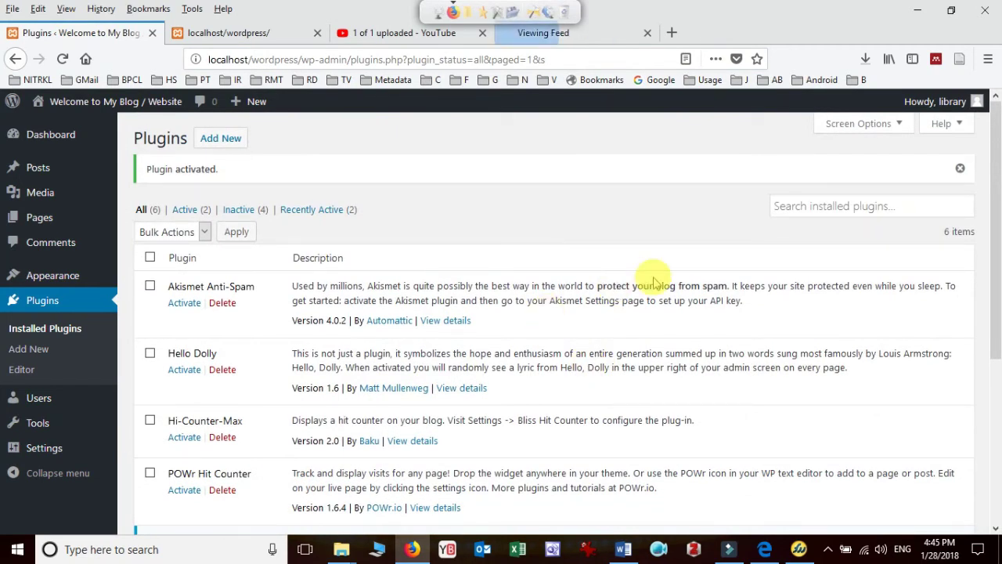
mouse_move(45, 279)
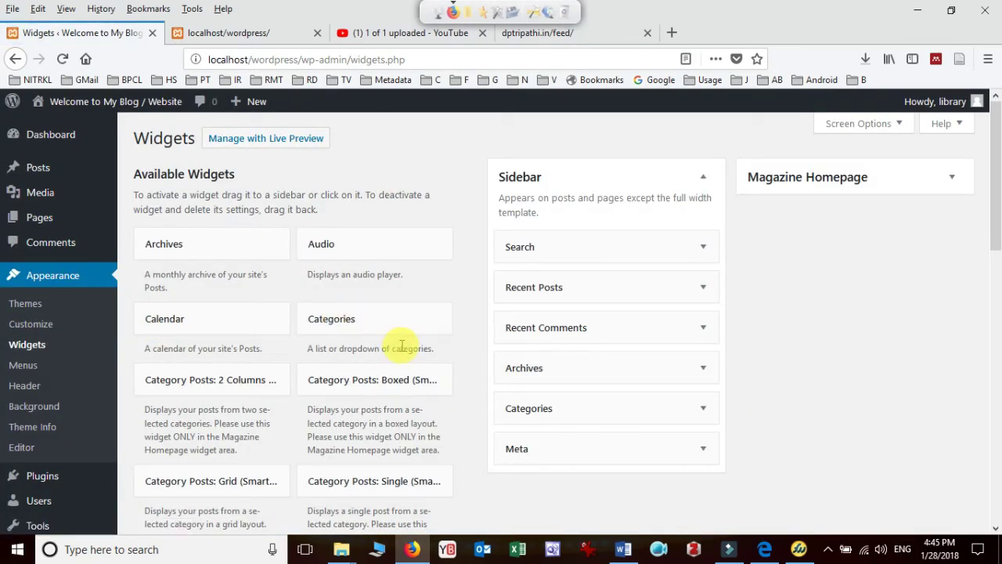
Place the Scroll RSS feed widget into the Sidebar area below Search
scroll(401, 346, "down", 5)
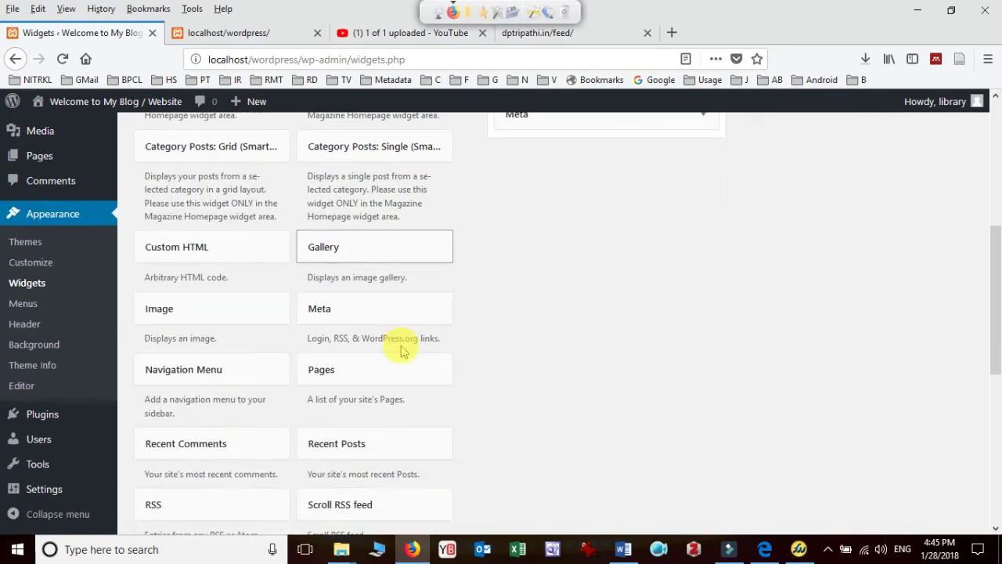
scroll(401, 346, "down", 3)
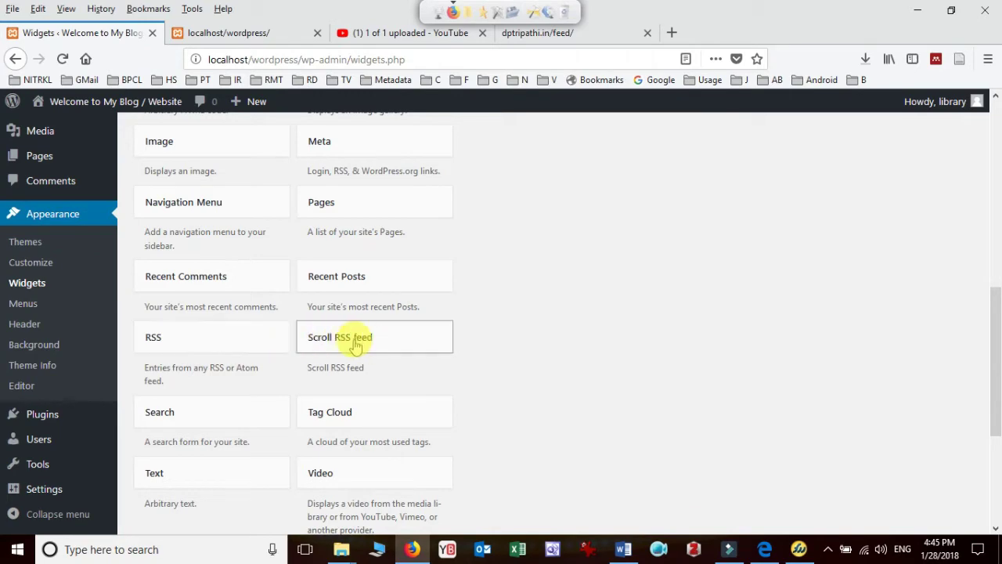
scroll(411, 345, "up", 6)
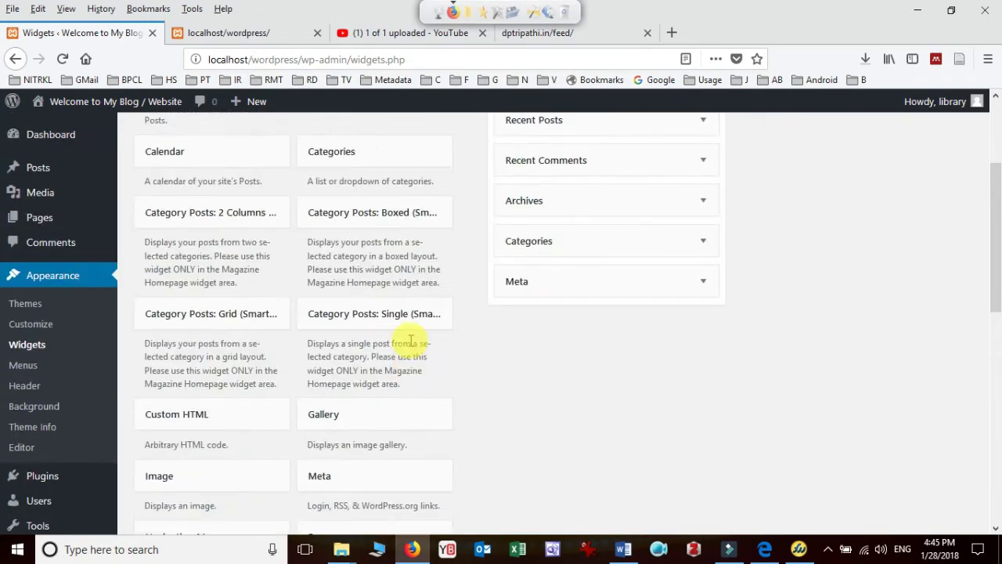
scroll(392, 392, "down", 2)
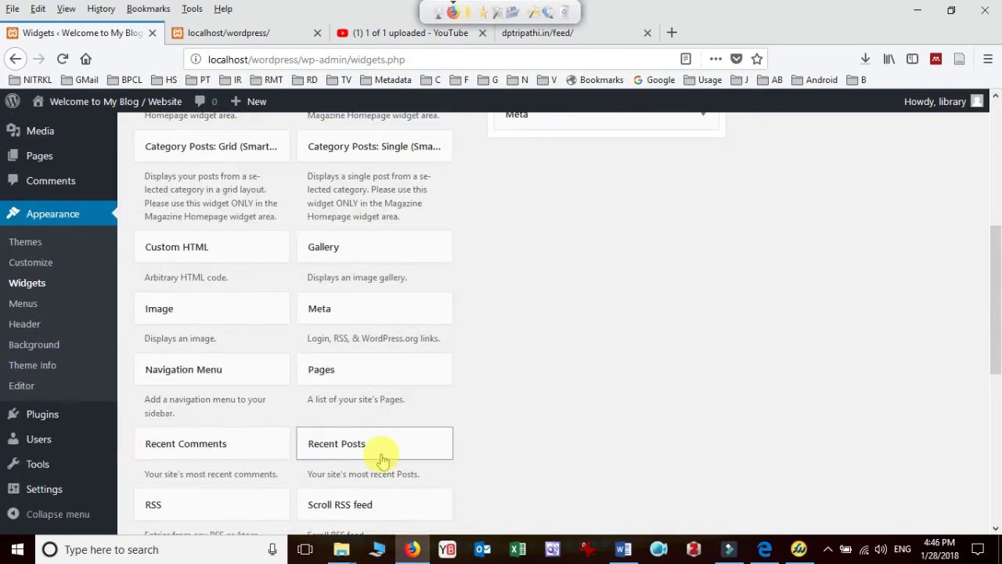
scroll(382, 454, "down", 3)
left_click_drag(368, 422, 584, 300)
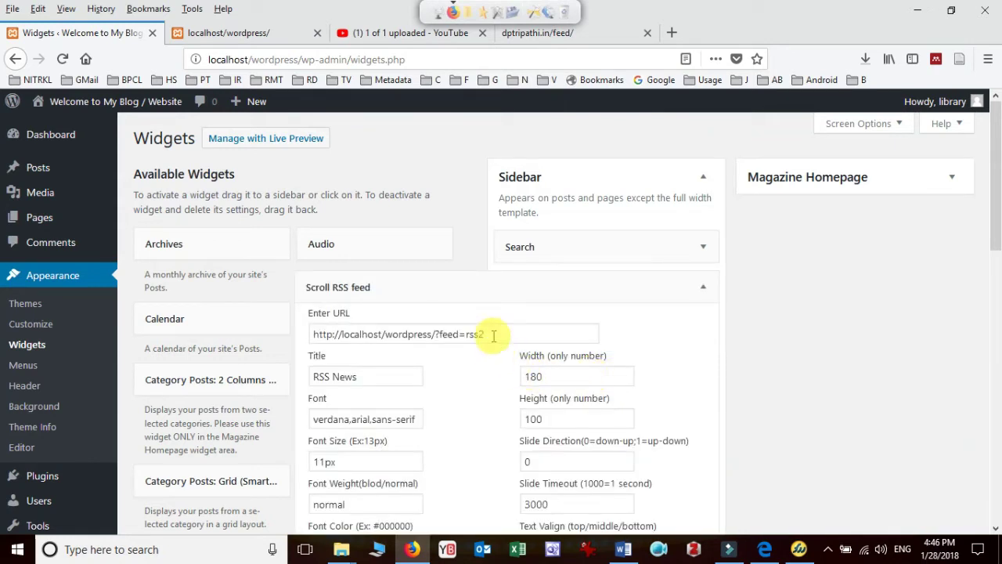
left_click_drag(504, 336, 267, 336)
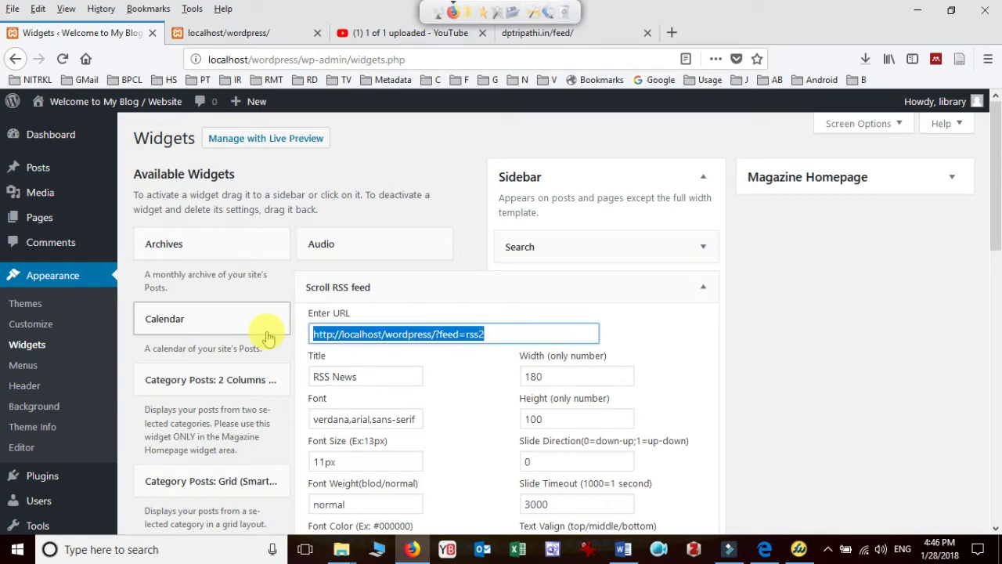
key("ctrl+v")
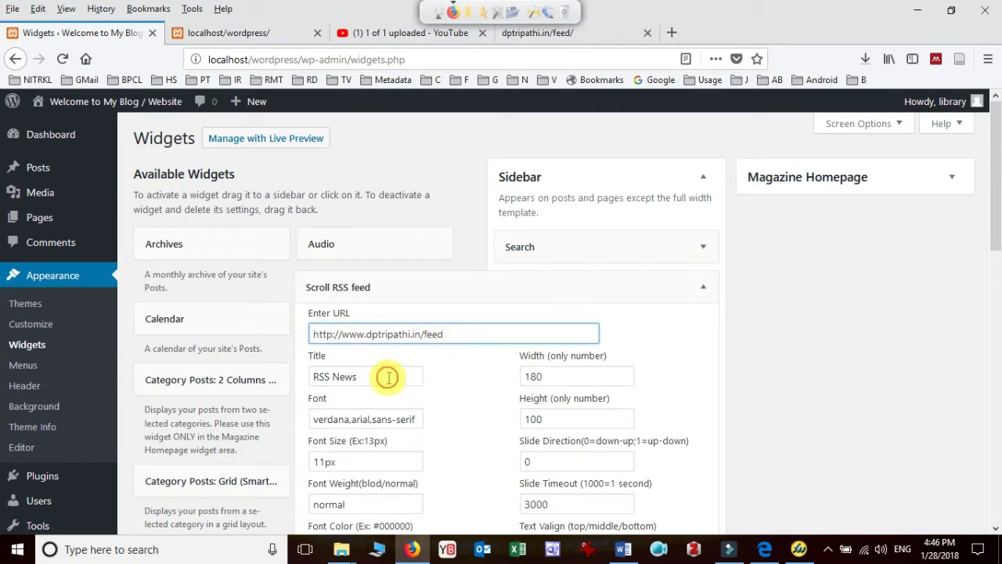
left_click_drag(388, 377, 281, 379)
type("DP Tripa")
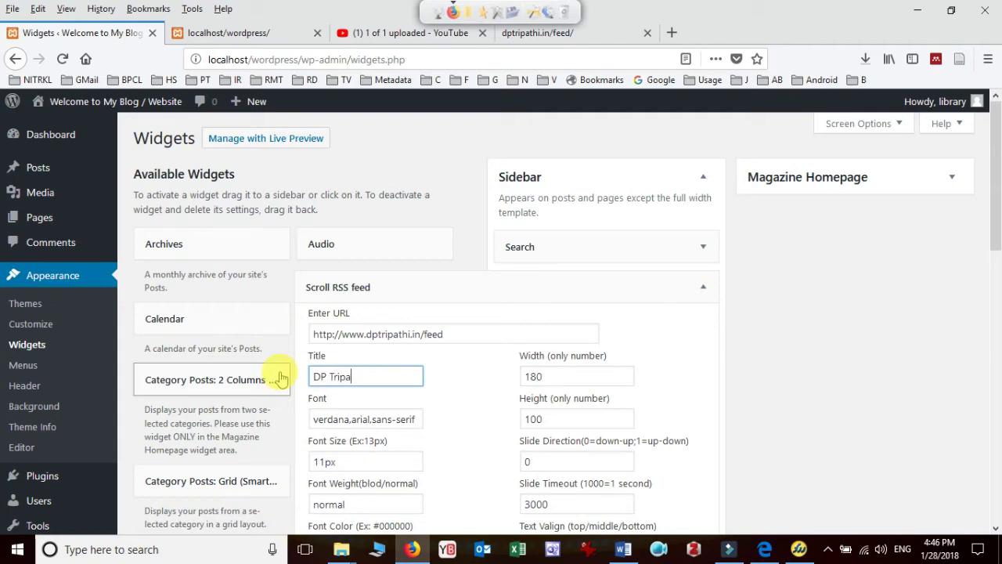
type("thi")
left_click(767, 396)
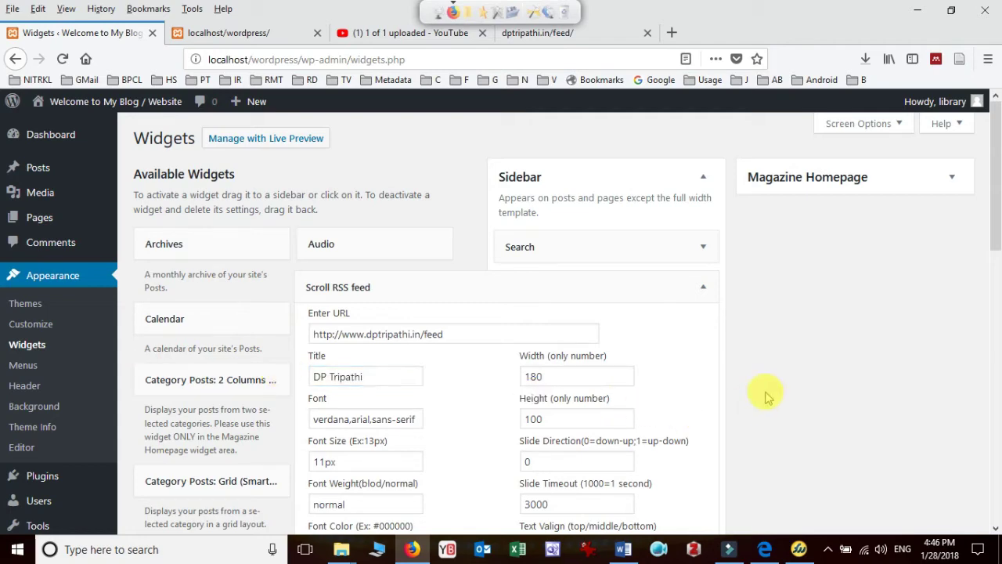
Save the widget settings and view the local site's front page
scroll(767, 397, "down", 5)
left_click(689, 398)
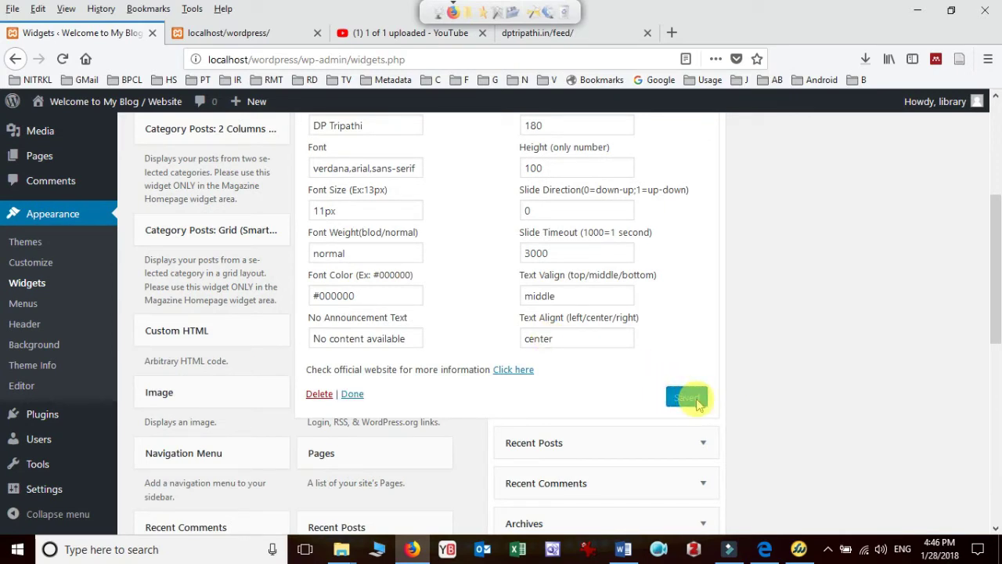
left_click(254, 35)
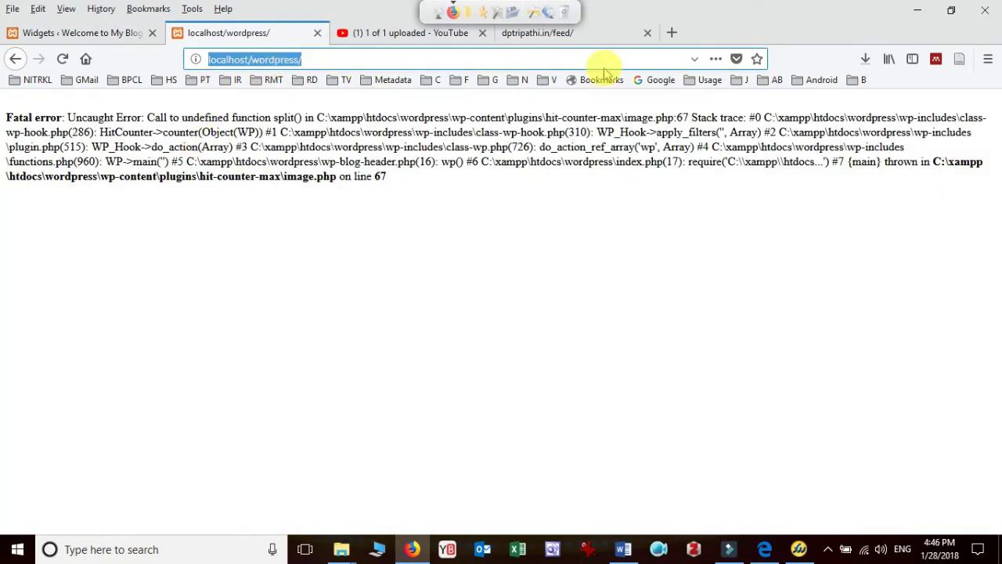
Reload localhost/wordpress and scroll to watch the DP Tripathi Scroll RSS feed widget in the sidebar
left_click(63, 59)
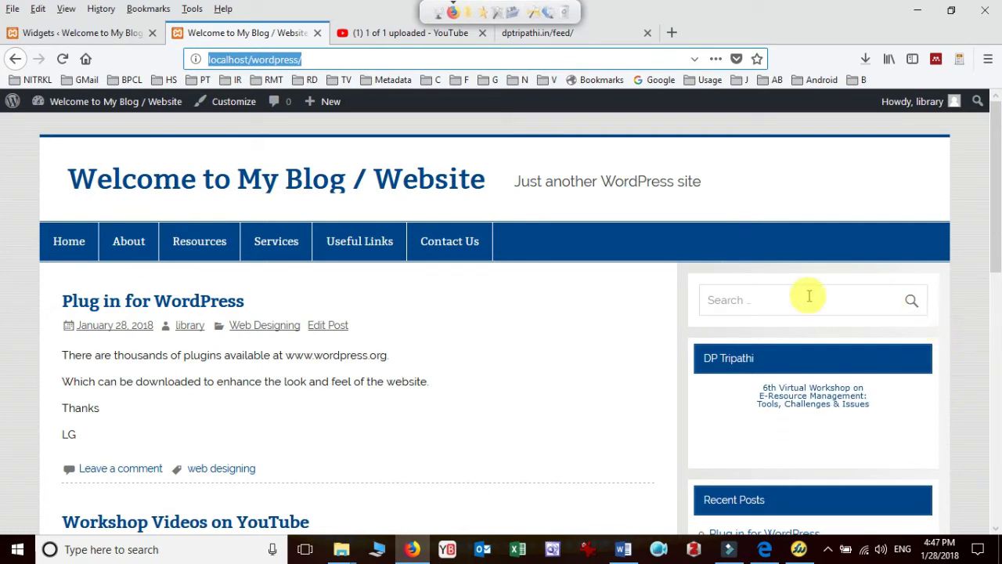
left_click(744, 300)
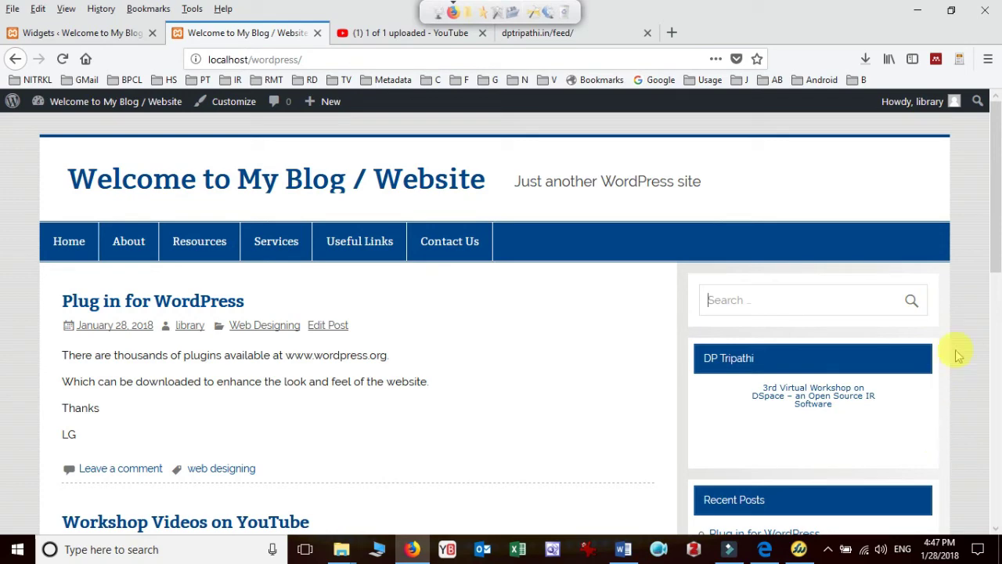
left_click_drag(994, 230, 996, 208)
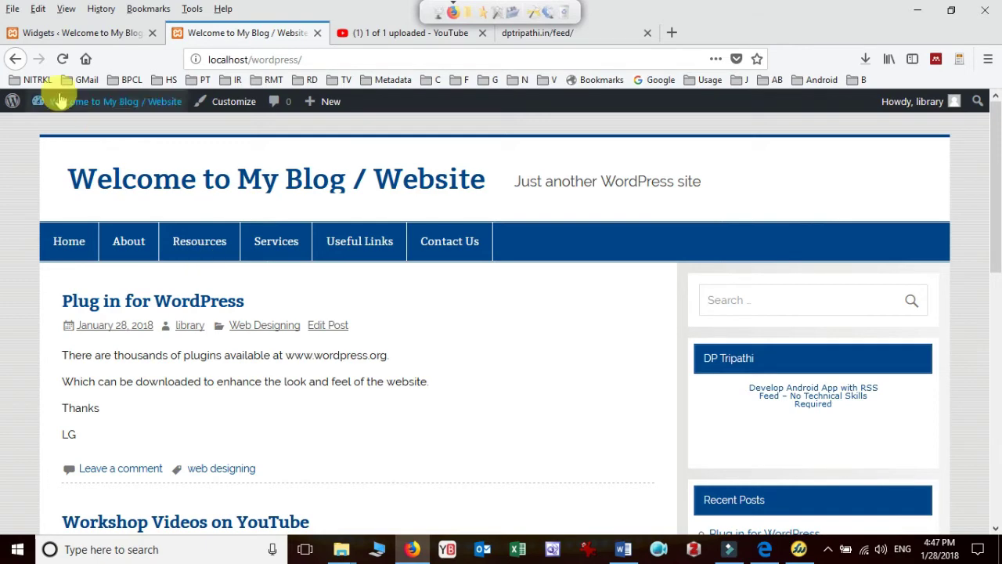
Back on the Widgets admin page, collapse the Scroll RSS feed widget's settings in the Sidebar
left_click(94, 35)
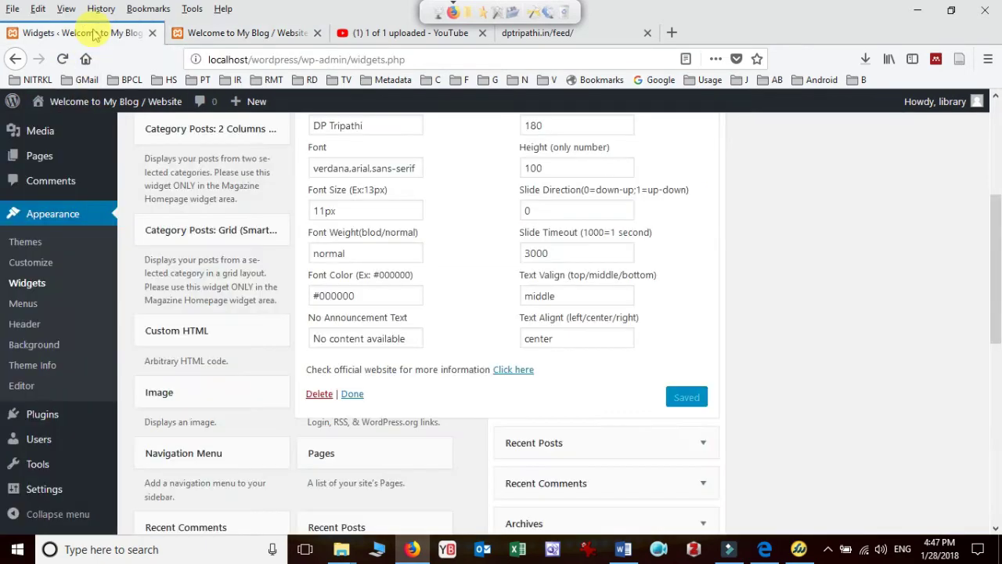
scroll(311, 366, "up", 3)
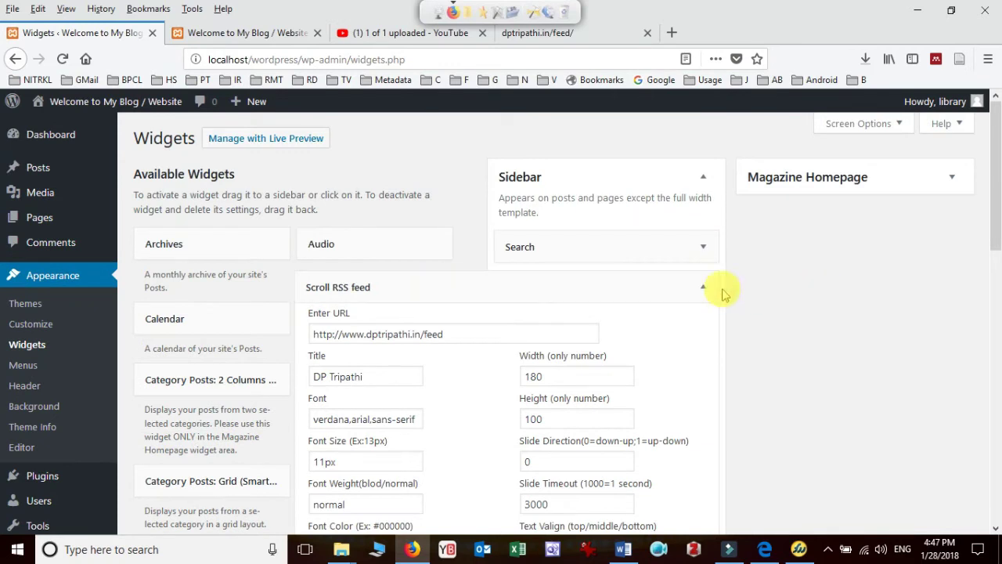
left_click(680, 284)
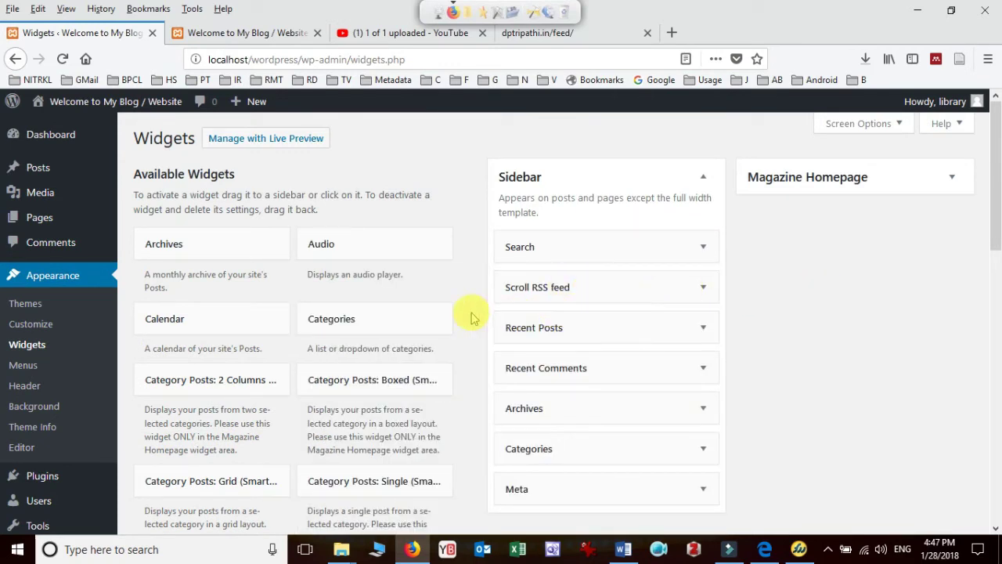
scroll(471, 318, "down", 1)
scroll(471, 317, "down", 6)
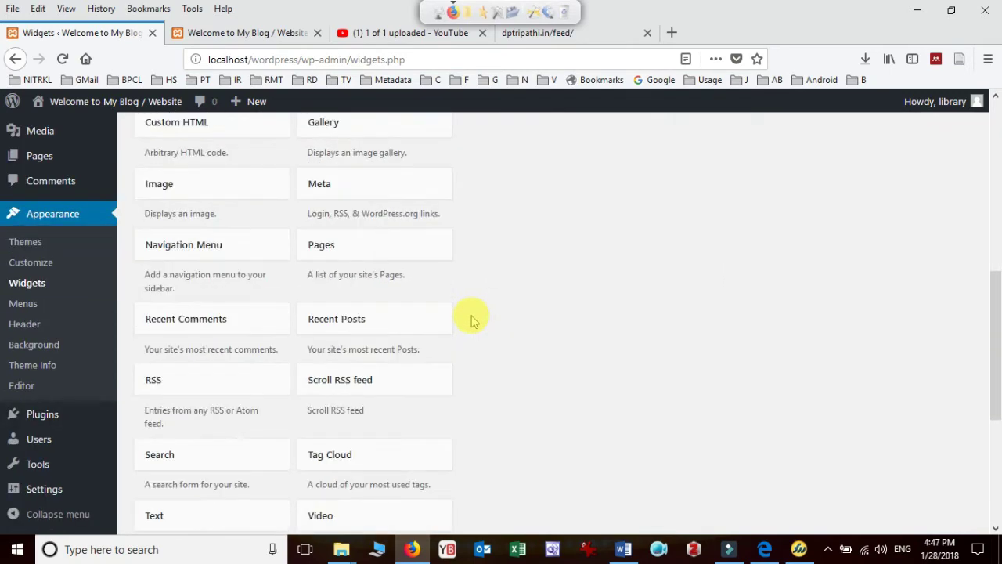
scroll(472, 320, "down", 1)
scroll(471, 320, "up", 6)
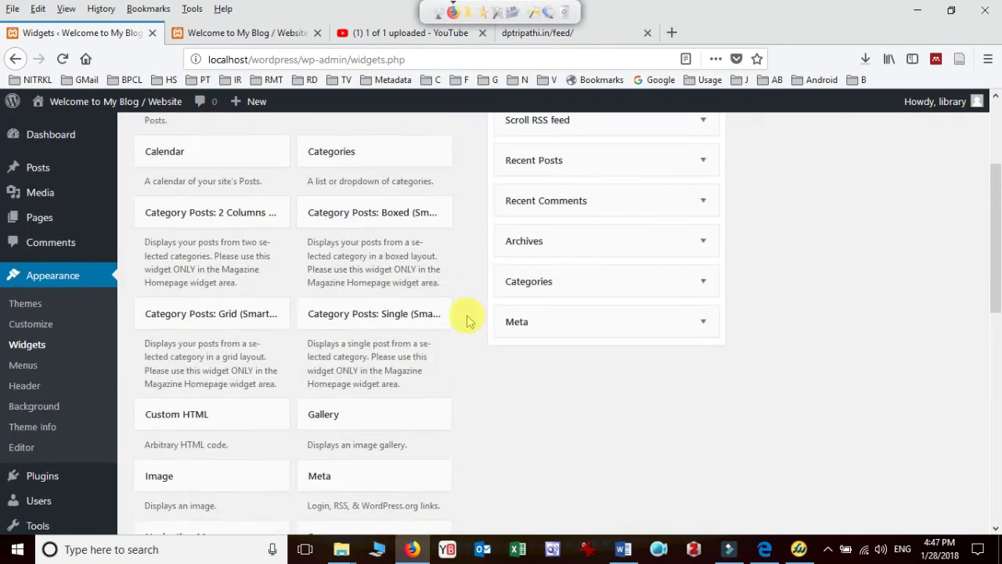
scroll(421, 341, "up", 2)
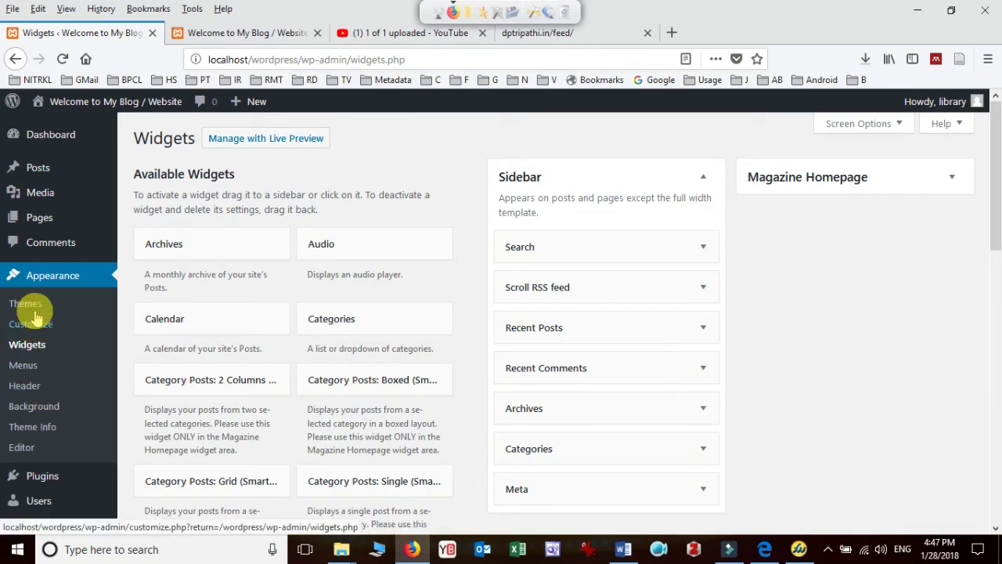
scroll(55, 243, "down", 5)
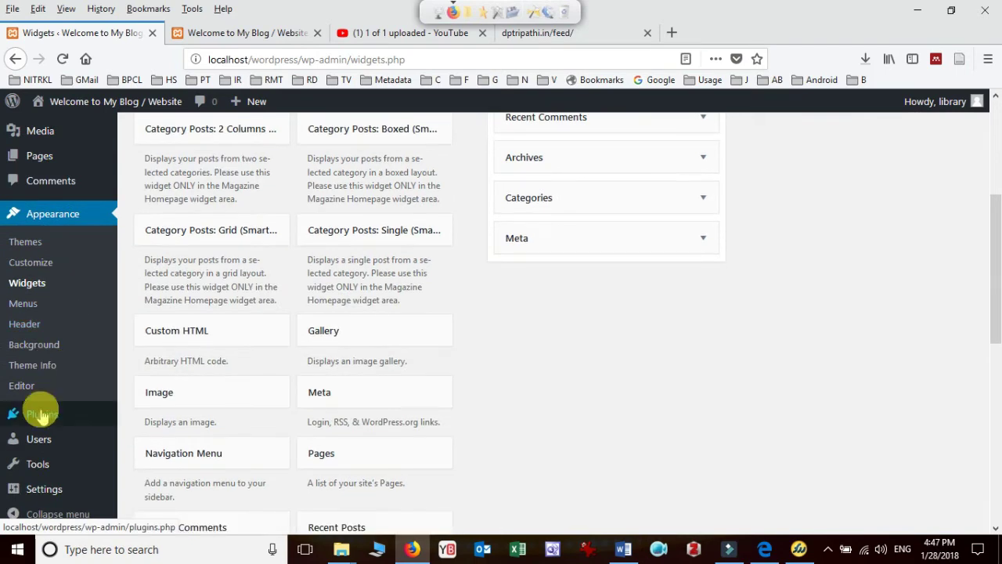
Go to Plugins > Add New, show the Upload Plugin form and browse for a plugin .zip
mouse_move(40, 410)
left_click(160, 443)
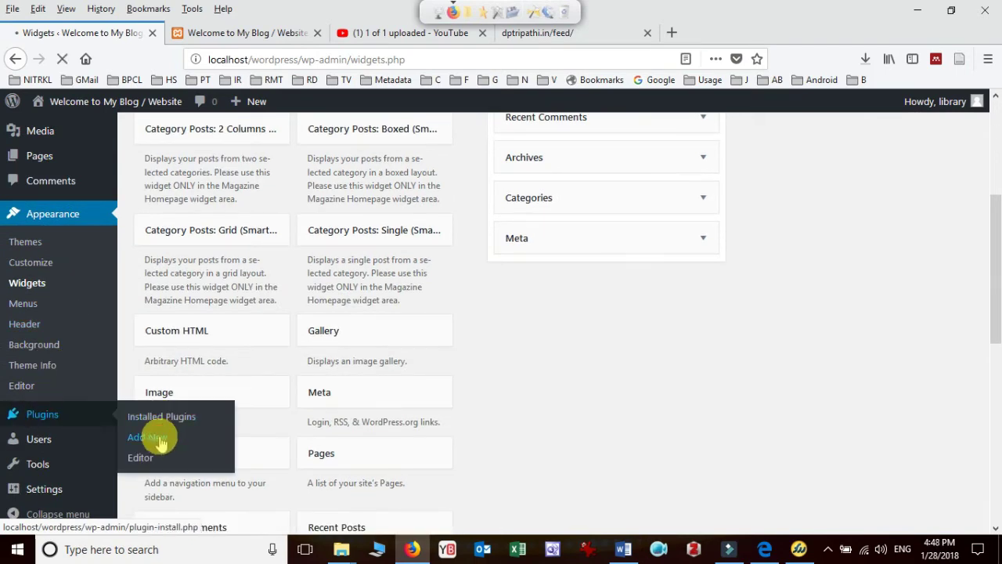
mouse_move(341, 548)
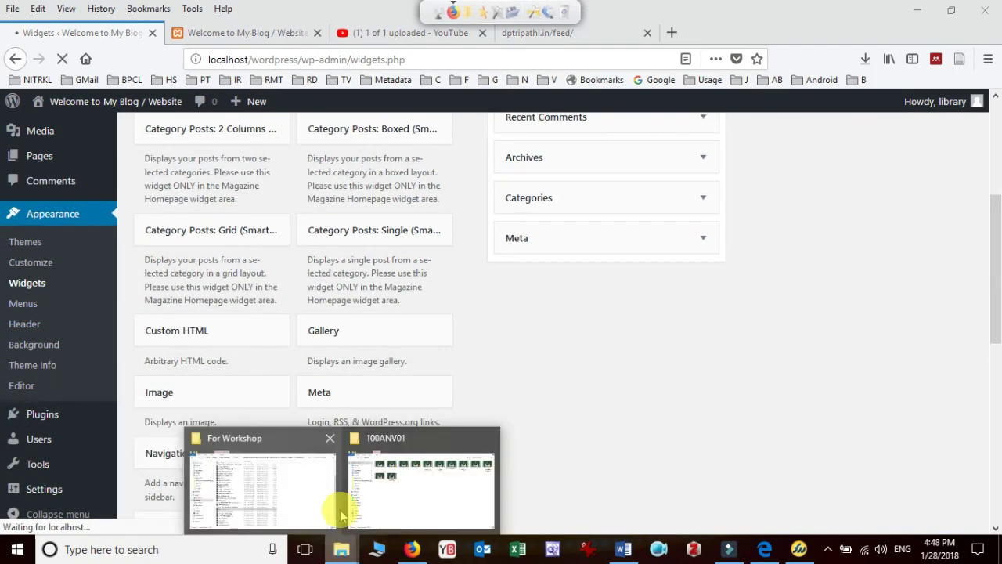
mouse_move(305, 498)
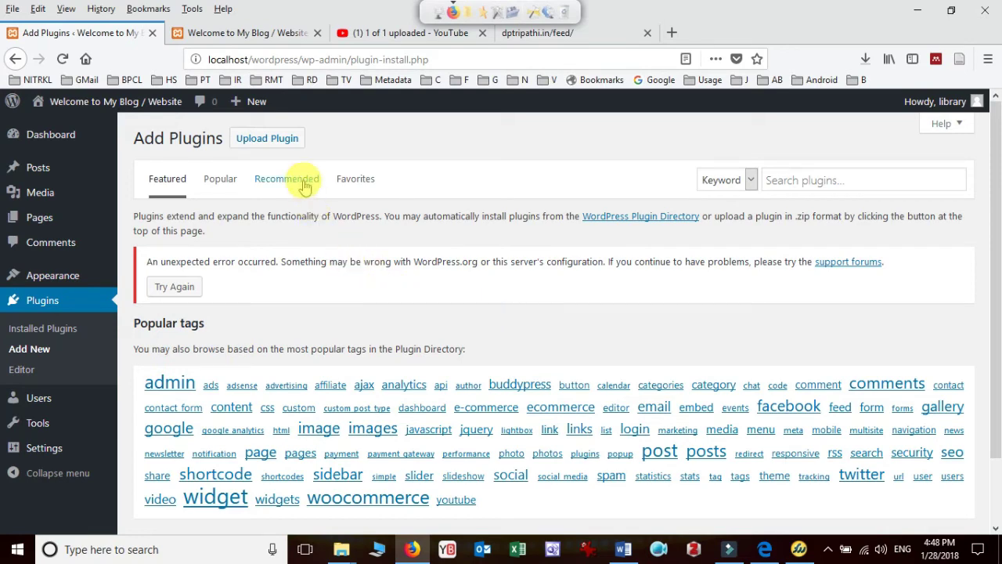
left_click(286, 141)
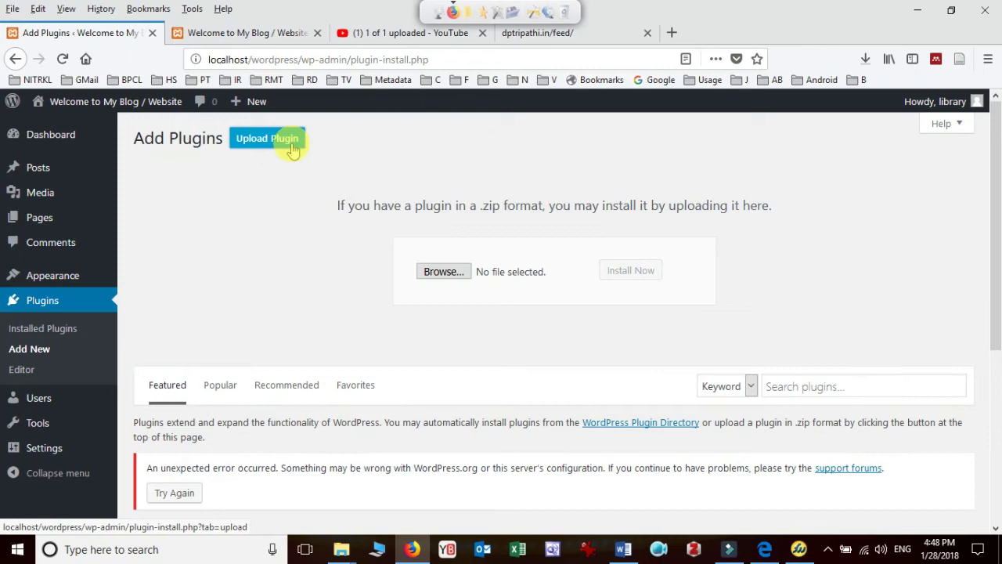
left_click(458, 271)
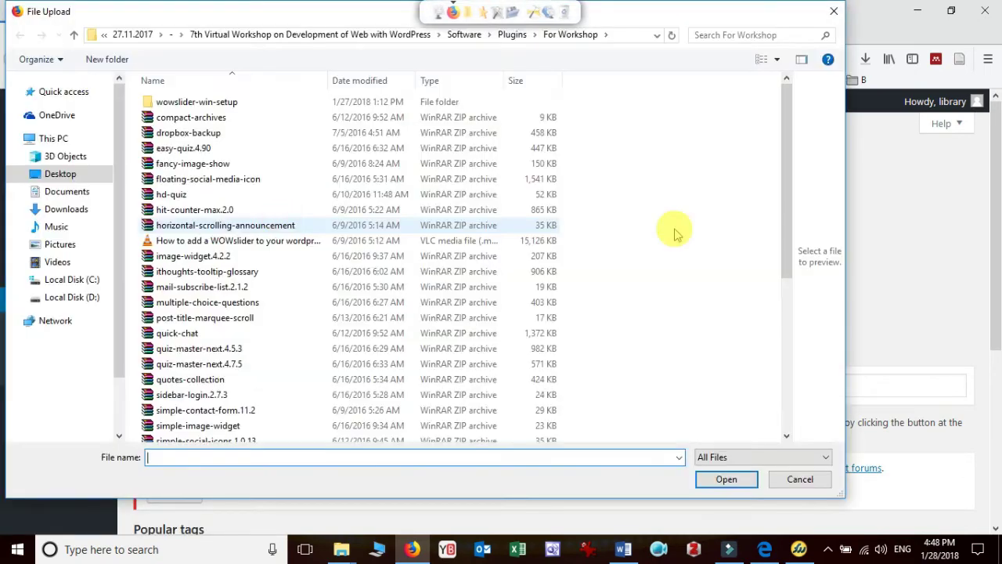
Upload tidio-live-chat.zip from the For Workshop folder, install it and activate the plugin
left_click_drag(789, 181, 795, 331)
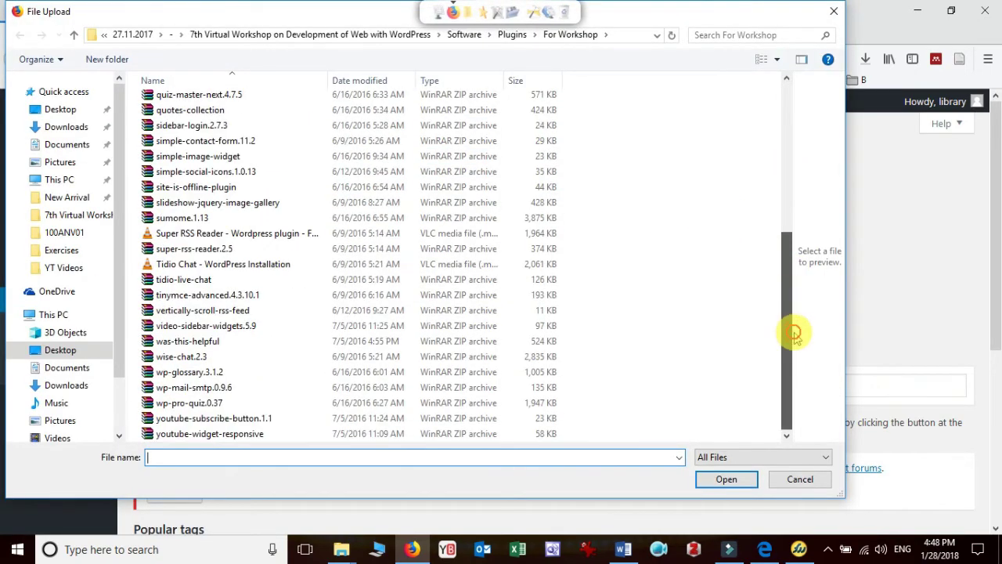
left_click(205, 280)
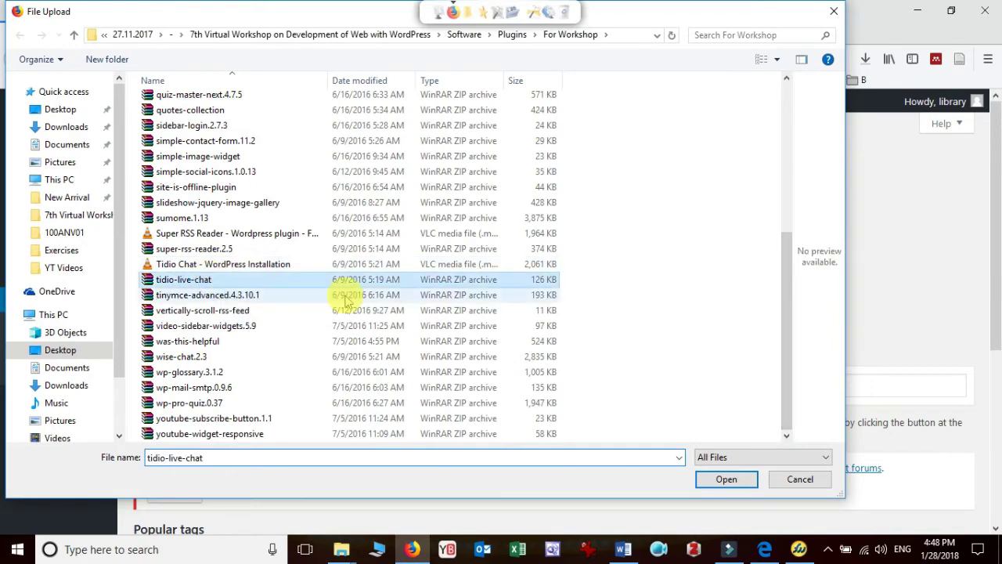
left_click(726, 479)
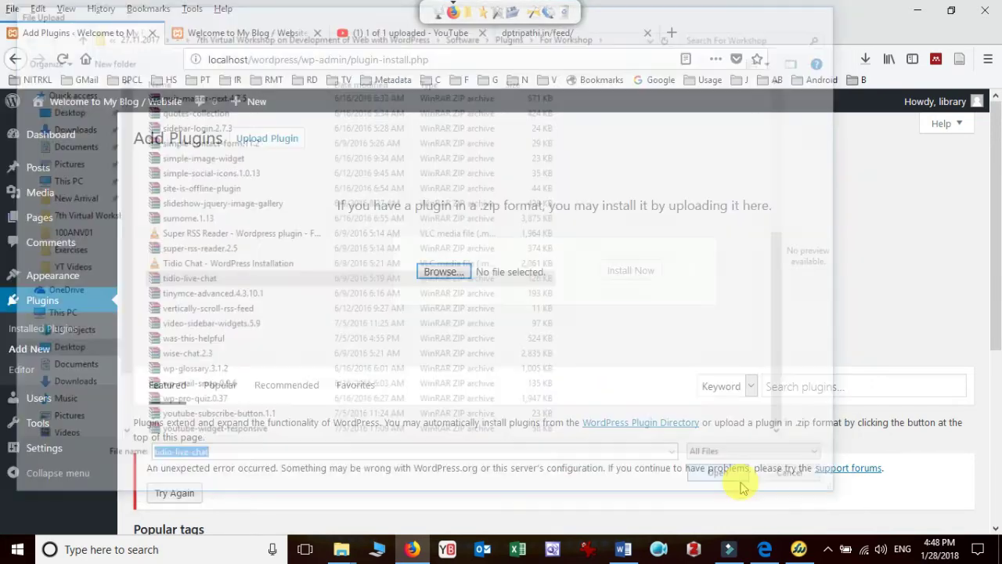
left_click(653, 274)
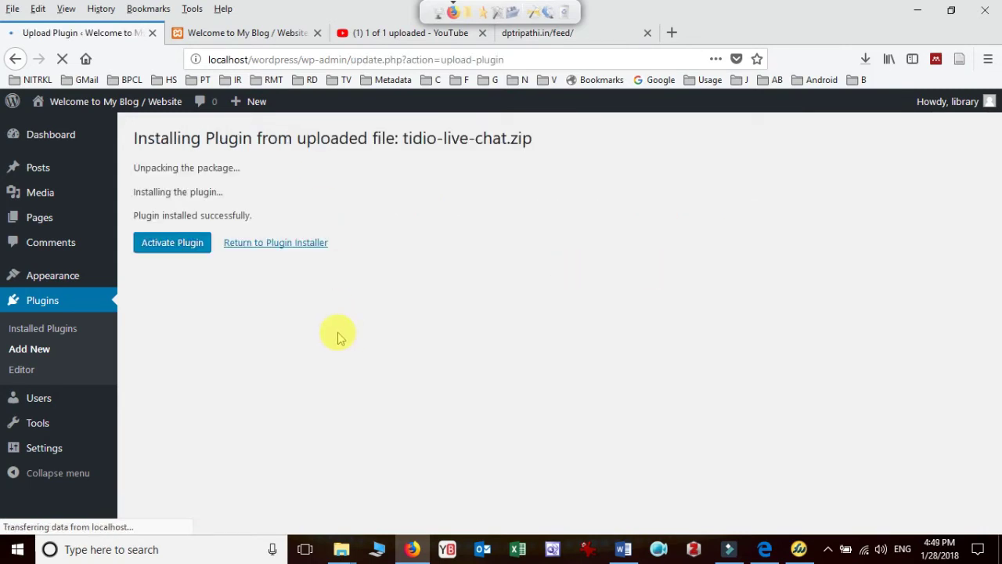
left_click(194, 247)
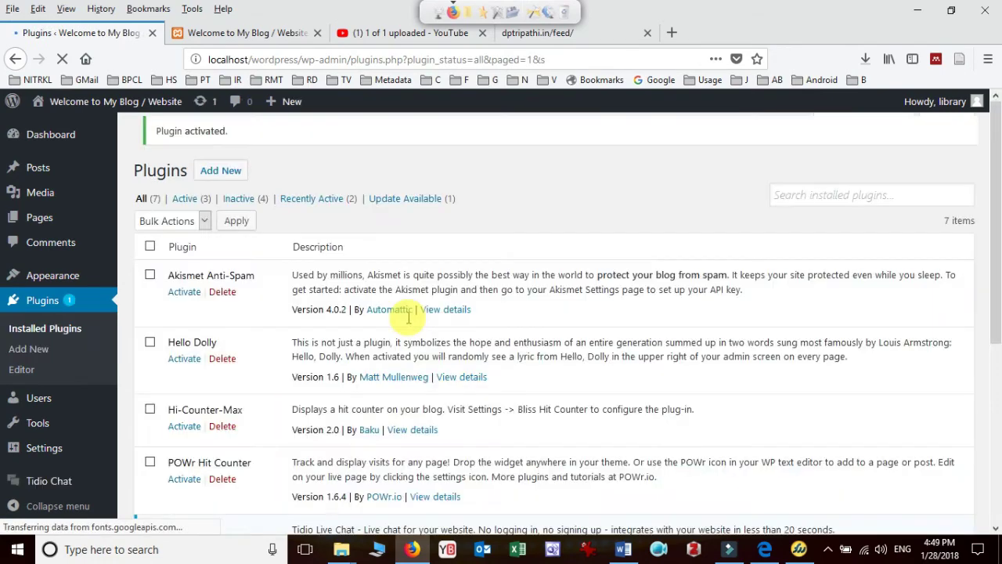
Update Tidio Chat from version 3.0.1 to 3.2.0 and go to its setup page
scroll(407, 321, "down", 5)
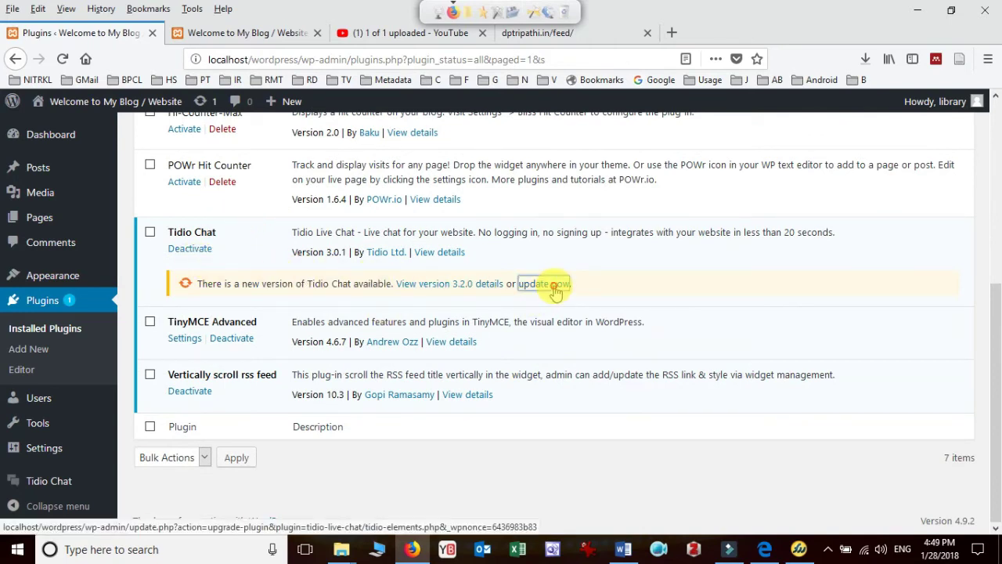
left_click(551, 288)
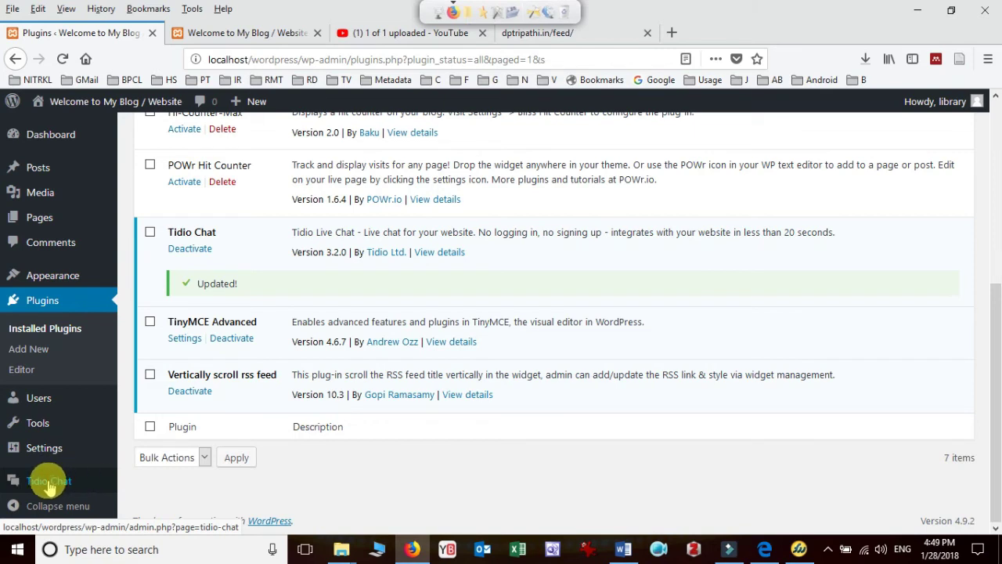
left_click(49, 486)
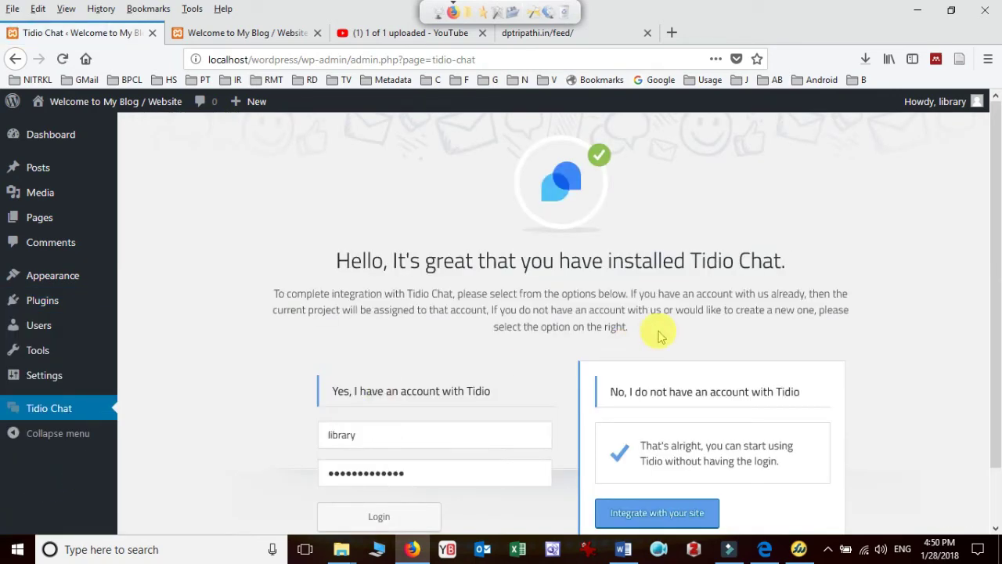
Integrate Tidio Chat under 'No, I do not have an account' and go to the Tidio panel
scroll(682, 306, "down", 2)
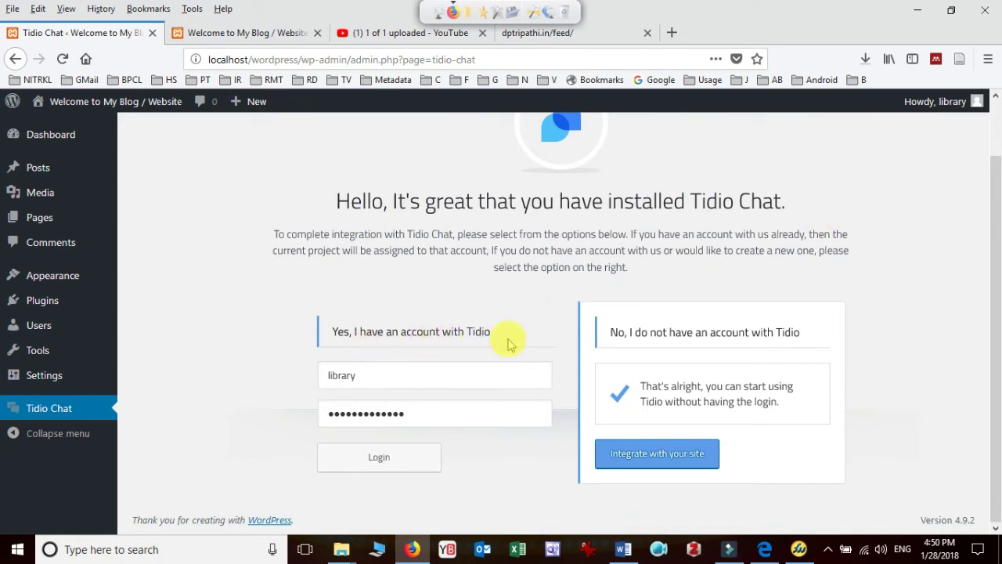
left_click(674, 464)
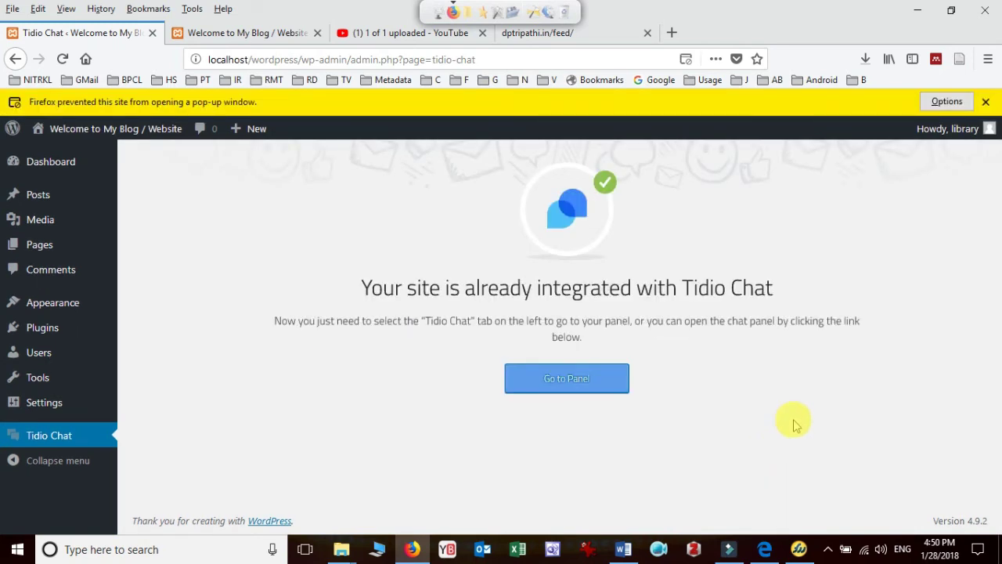
left_click(563, 385)
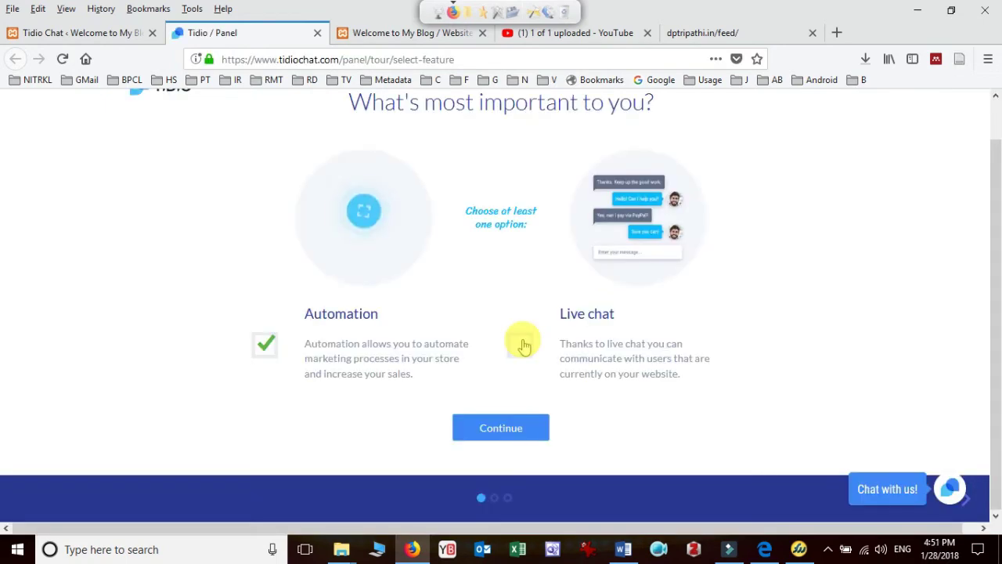
In the setup tour, untick Live chat, turn on 'Say hello to new visitors' and continue
left_click(519, 343)
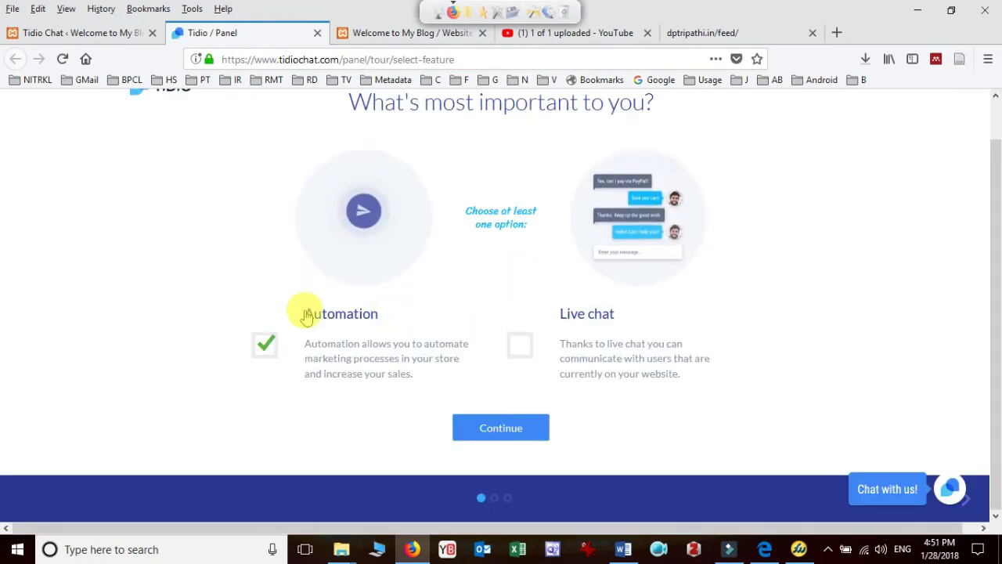
left_click(498, 427)
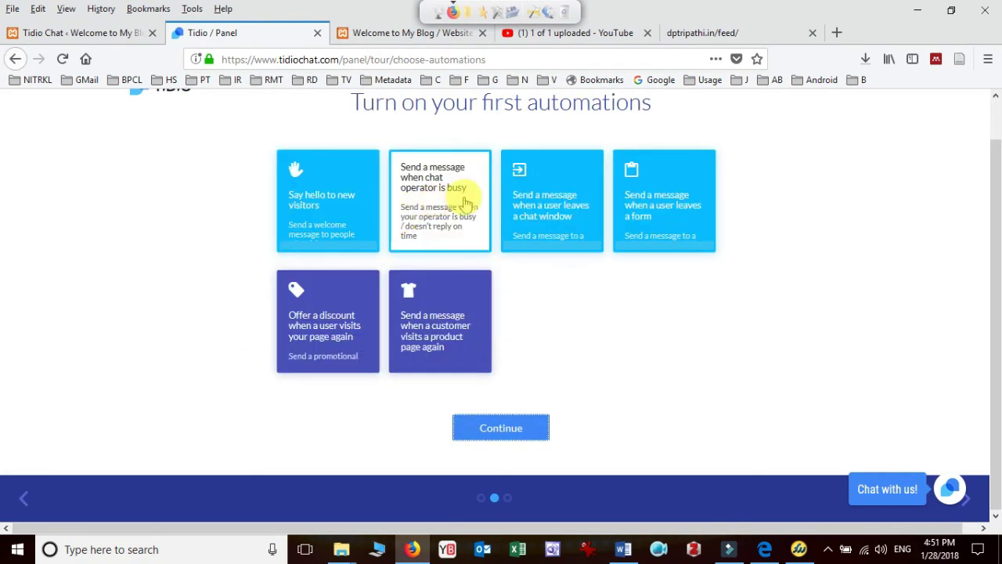
left_click(317, 219)
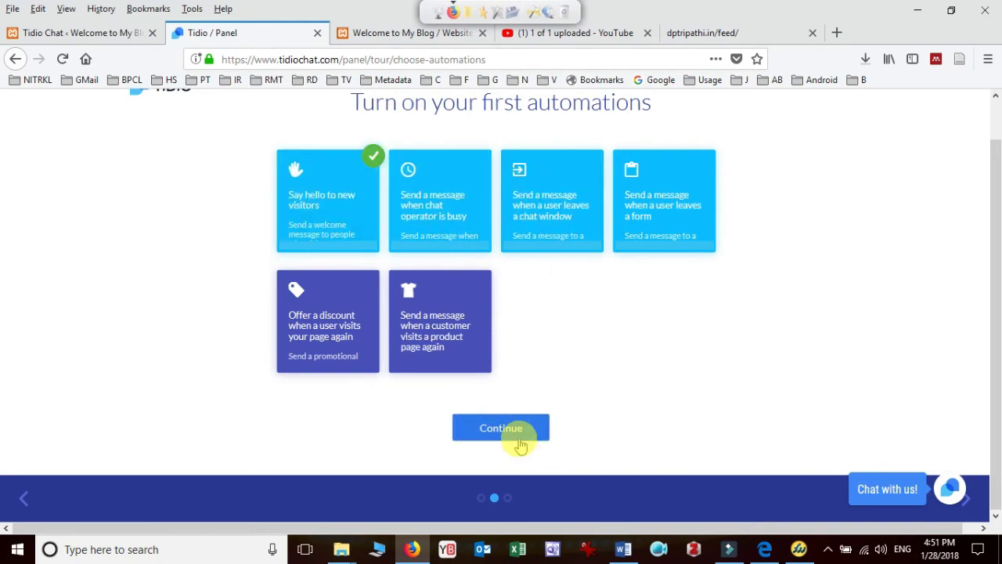
left_click(519, 435)
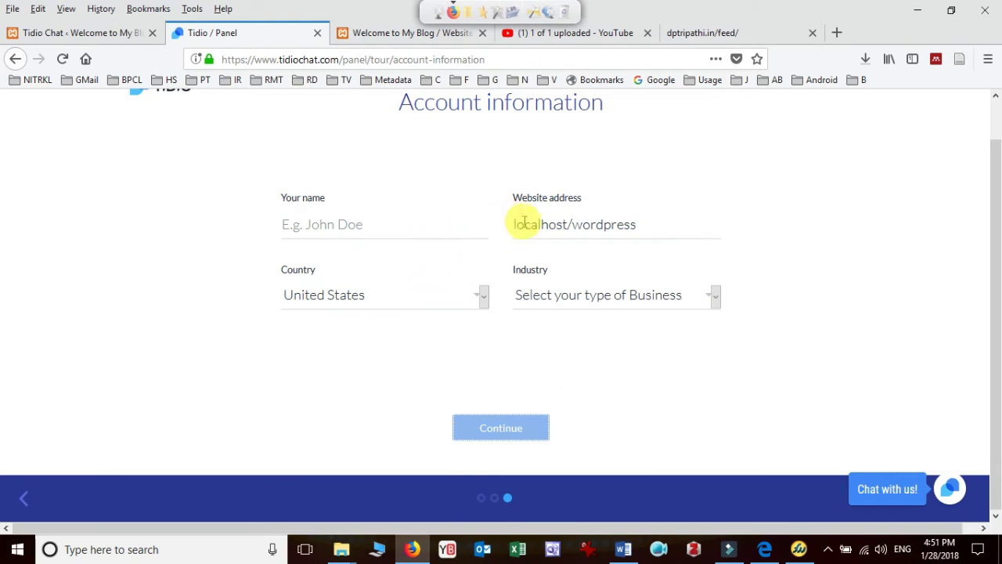
Set Industry to Education and Country to India in the Account information form
left_click(311, 224)
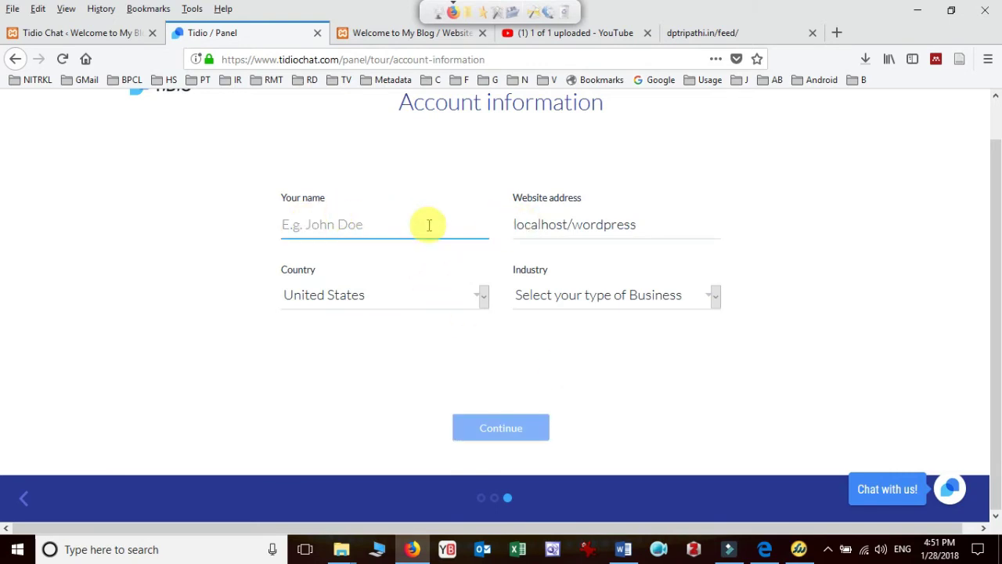
left_click(524, 224)
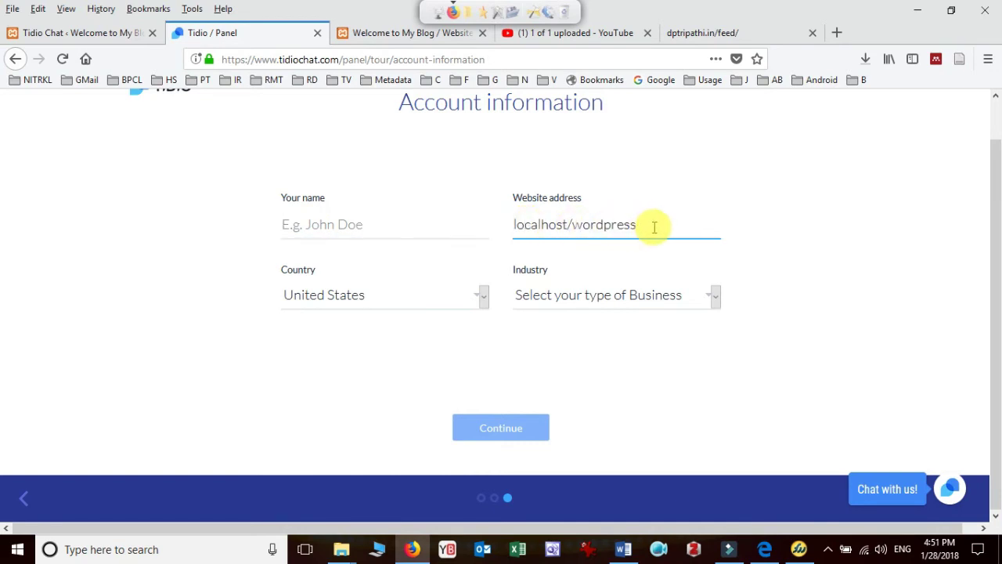
left_click(600, 294)
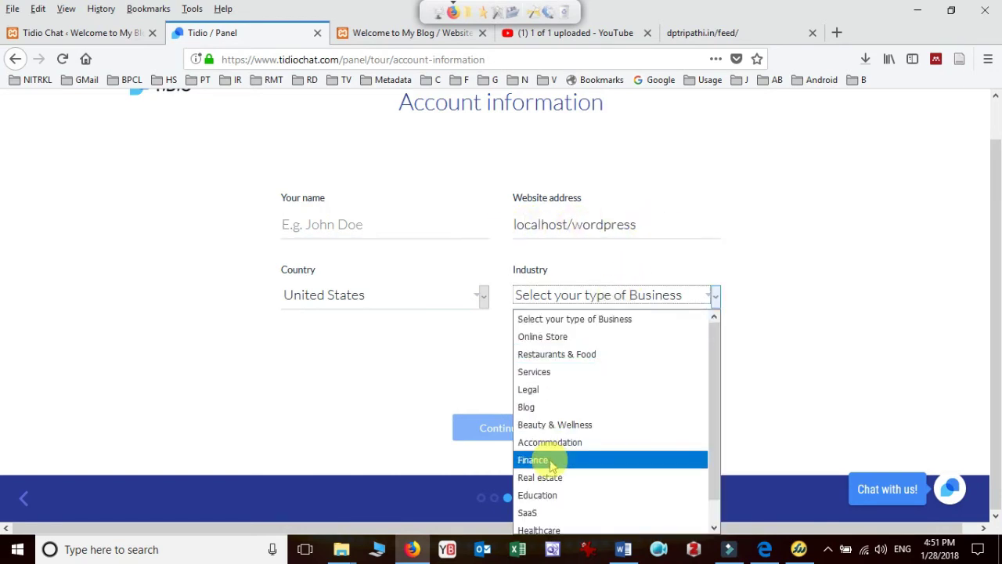
left_click(548, 495)
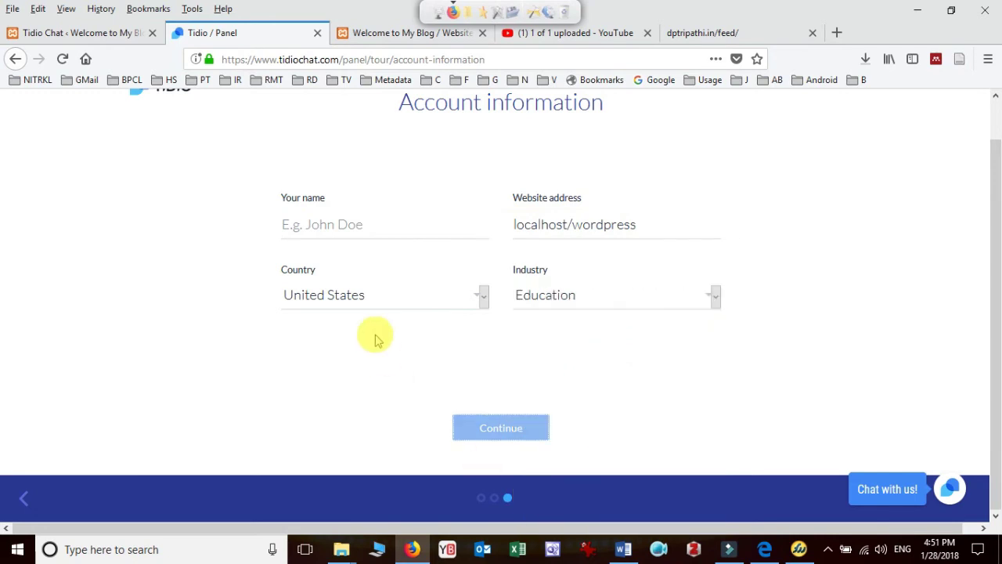
left_click(368, 294)
key("i")
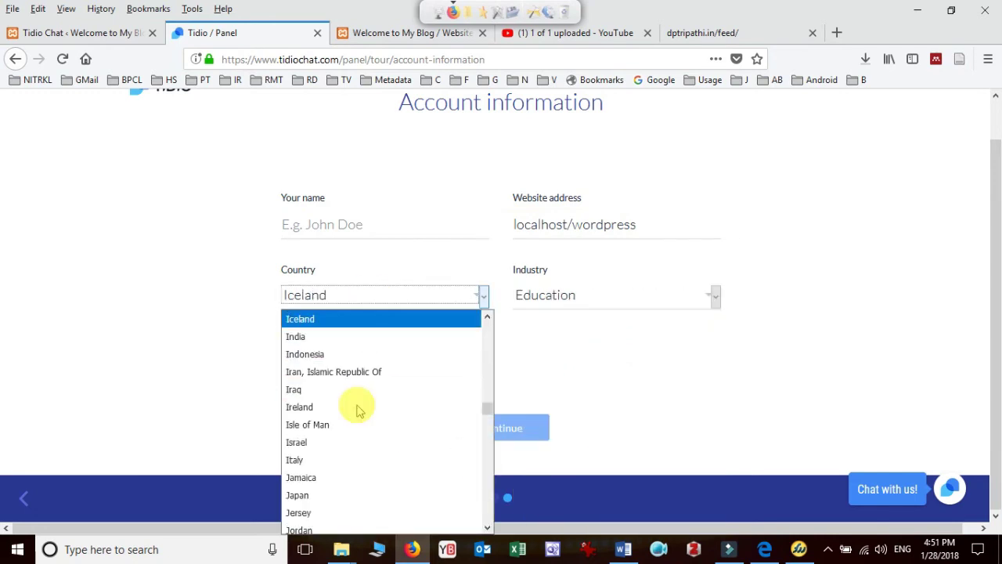
left_click(347, 336)
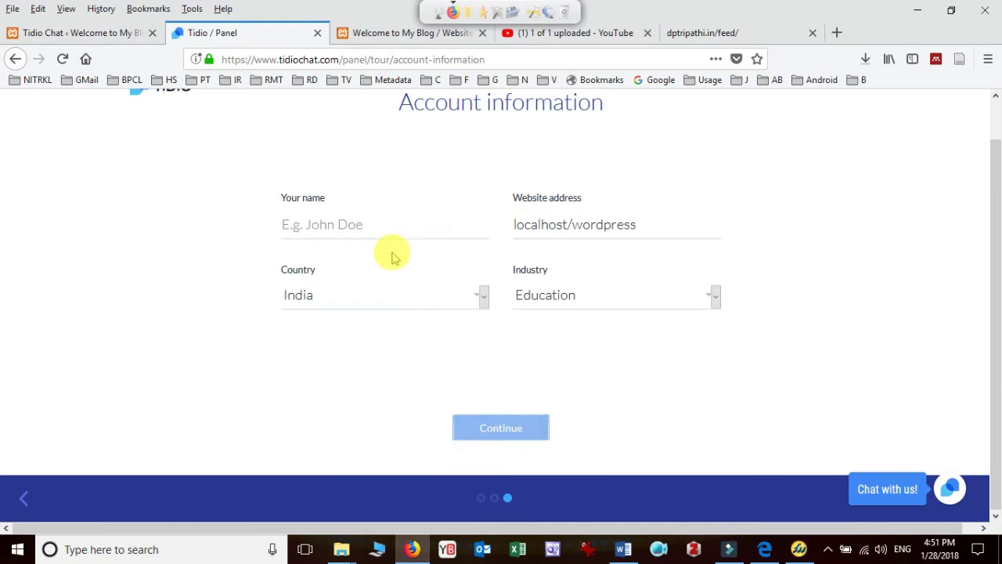
left_click(393, 229)
type("DP")
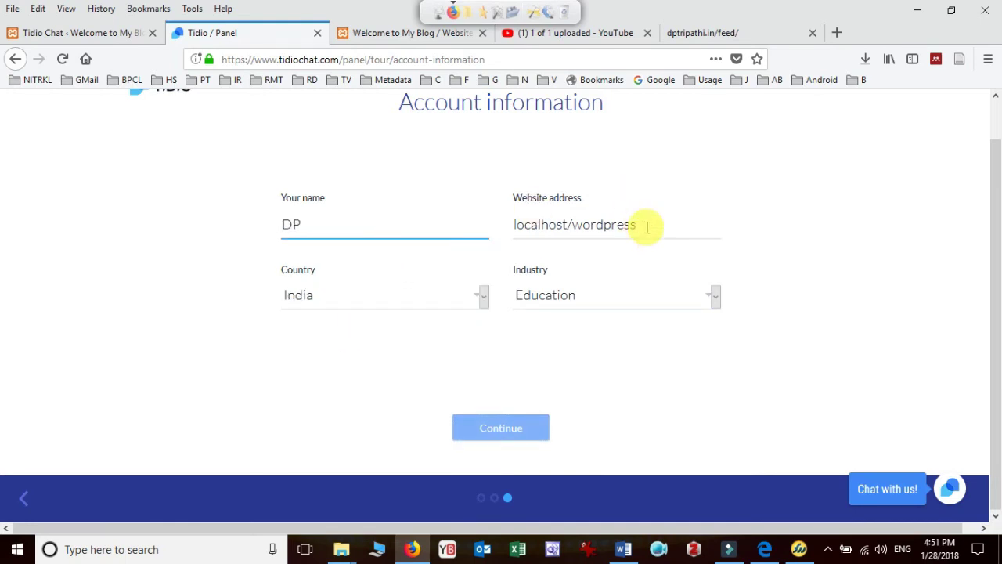
left_click_drag(647, 224, 459, 220)
type("www")
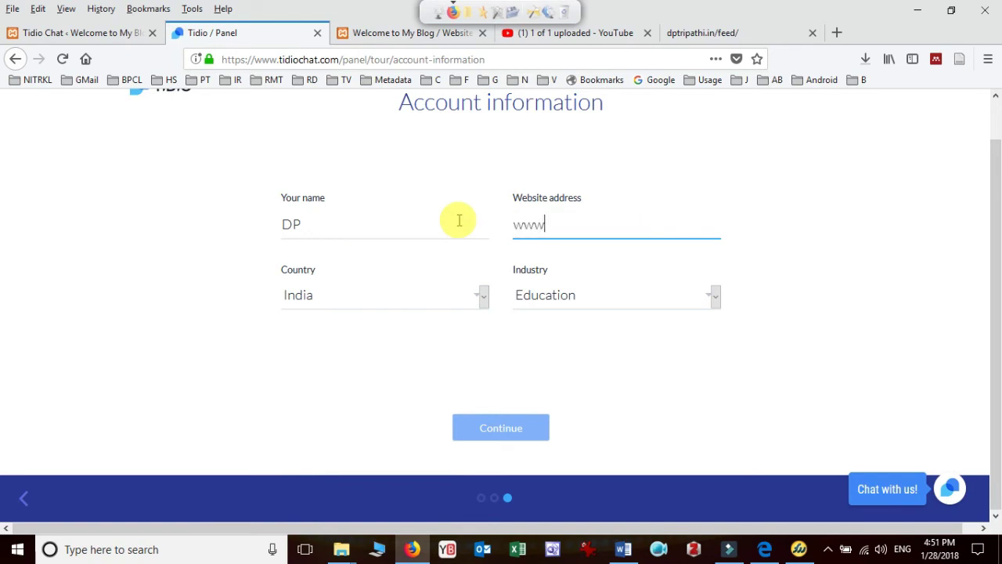
type(".dptripath")
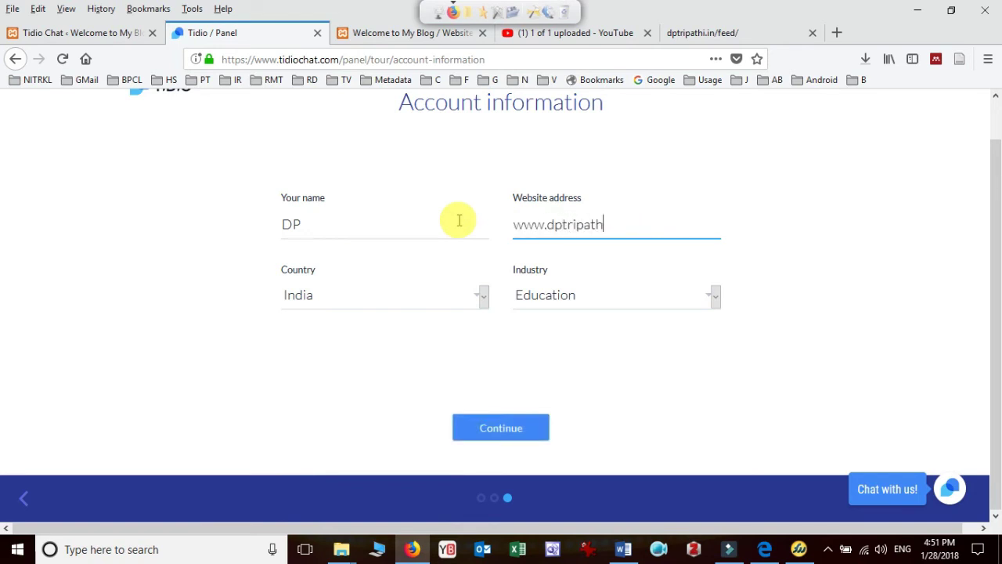
type("i.in")
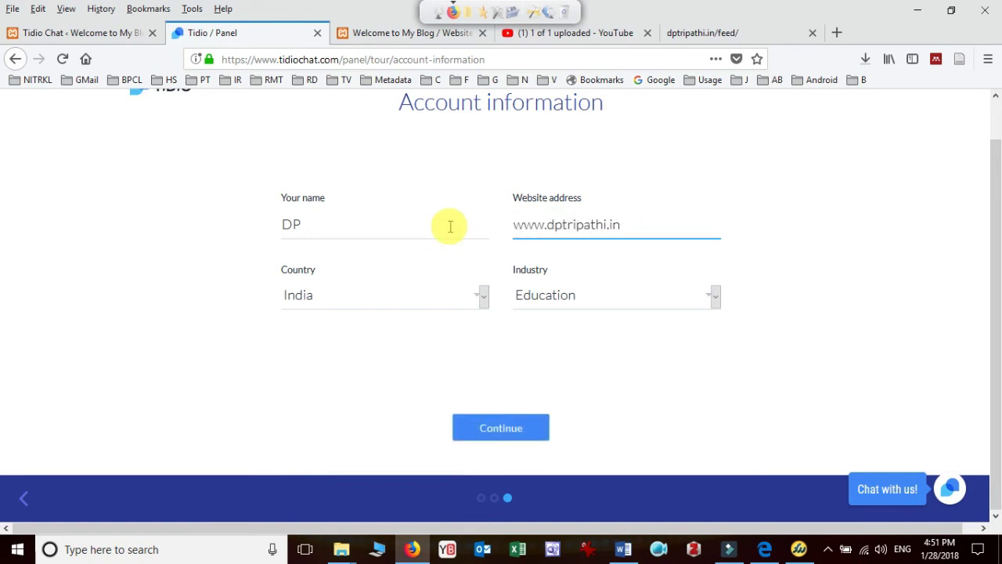
left_click(495, 423)
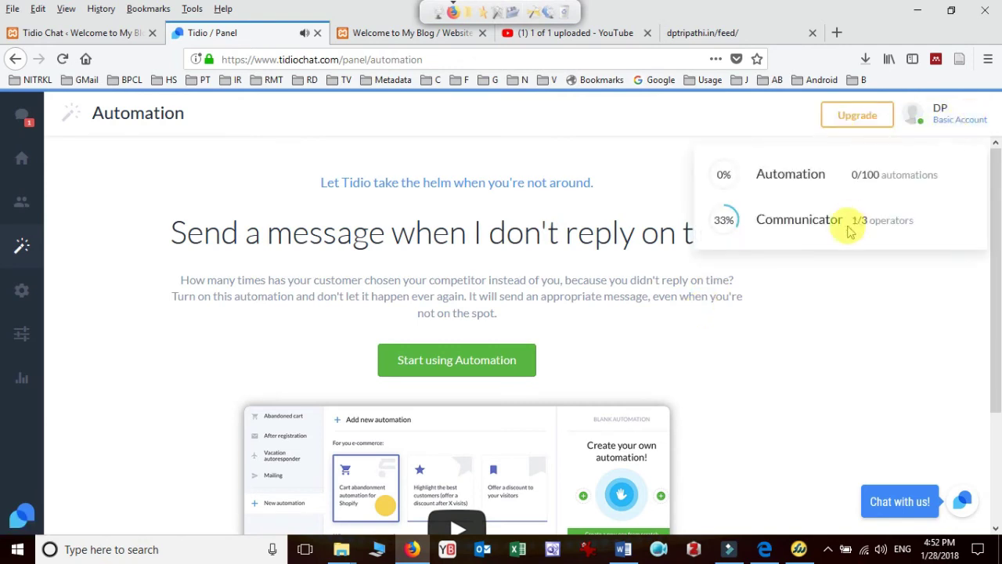
Open the blog's chat widget and view visitor conversation #qcz2b saying HI in the Tidio panel
left_click(384, 33)
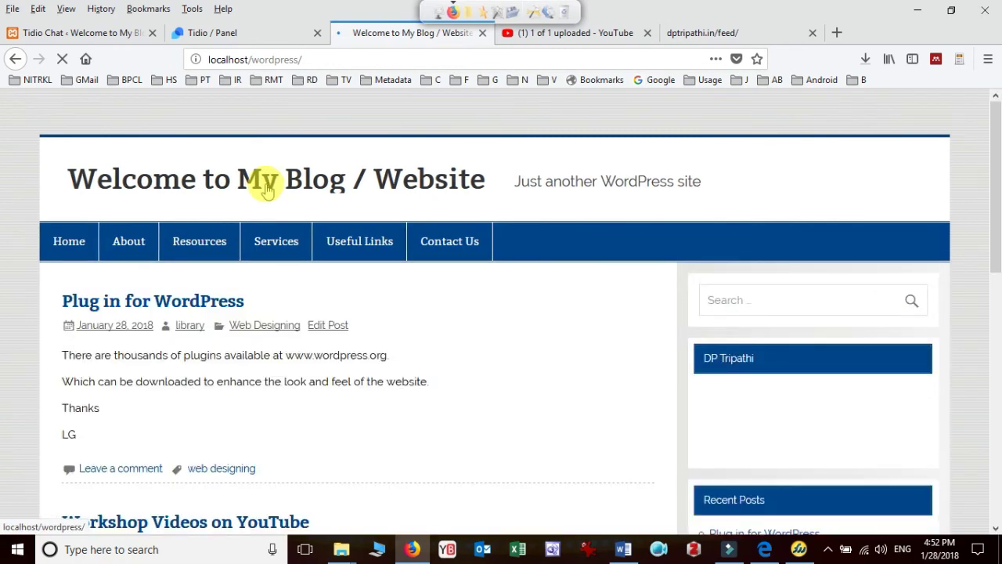
left_click(298, 33)
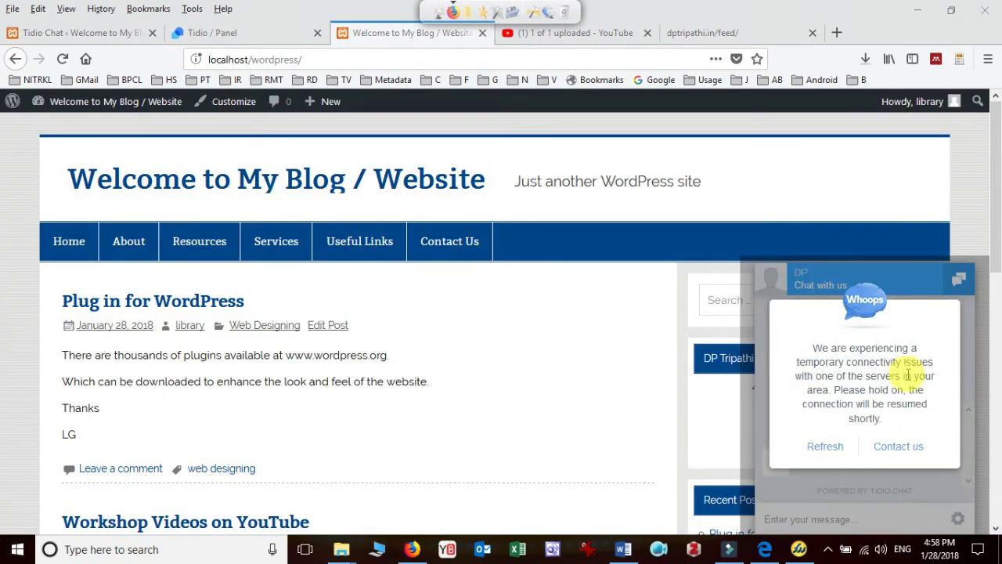
left_click(837, 521)
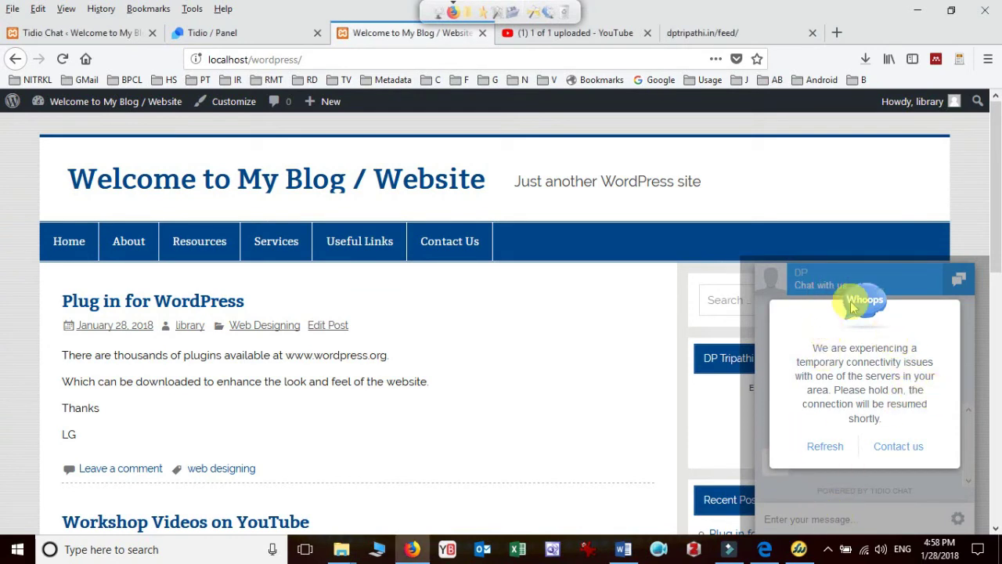
left_click(256, 34)
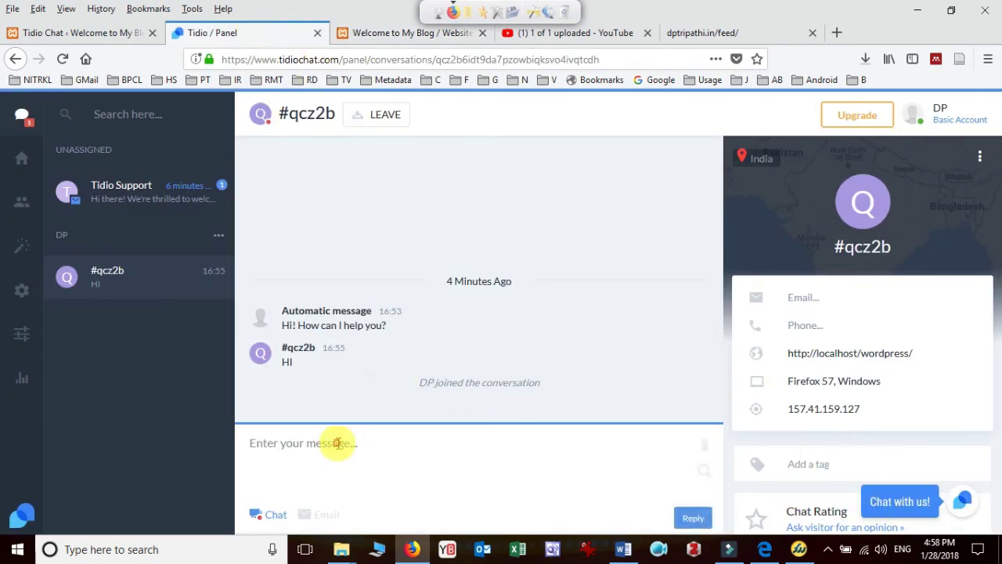
Recheck the blog and the Tidio panel conversation, then close the Tidio / Panel tab
left_click(373, 37)
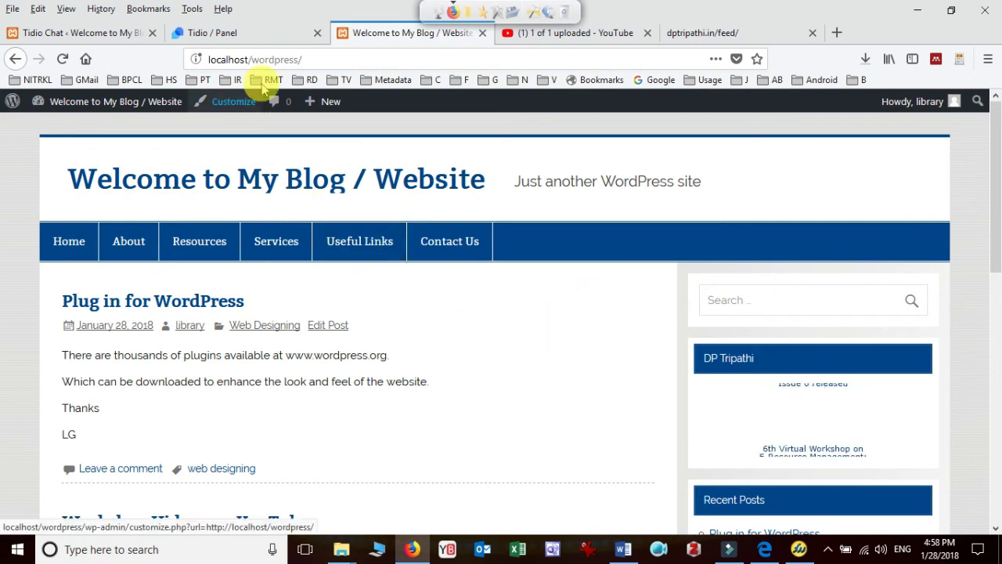
left_click(260, 34)
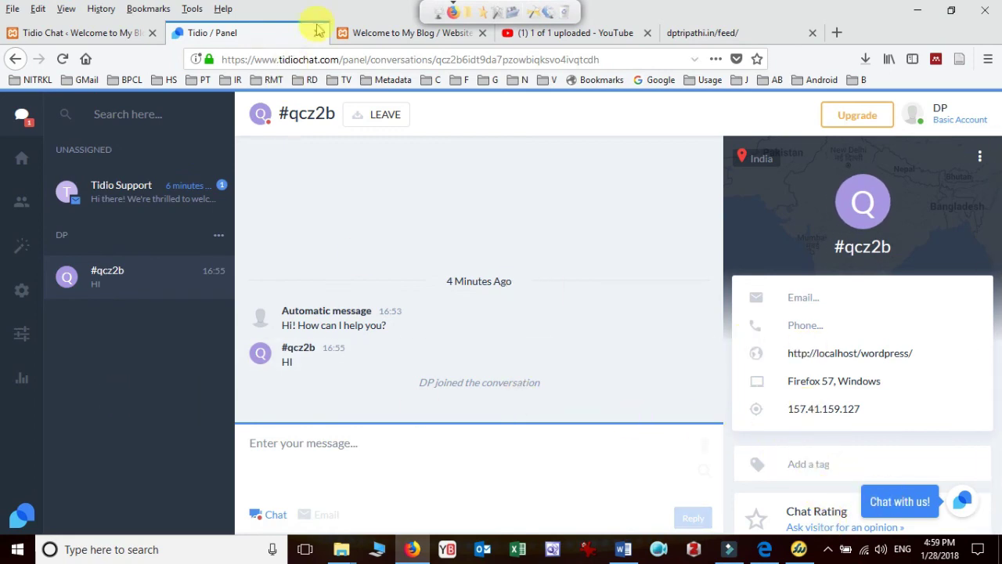
left_click(389, 36)
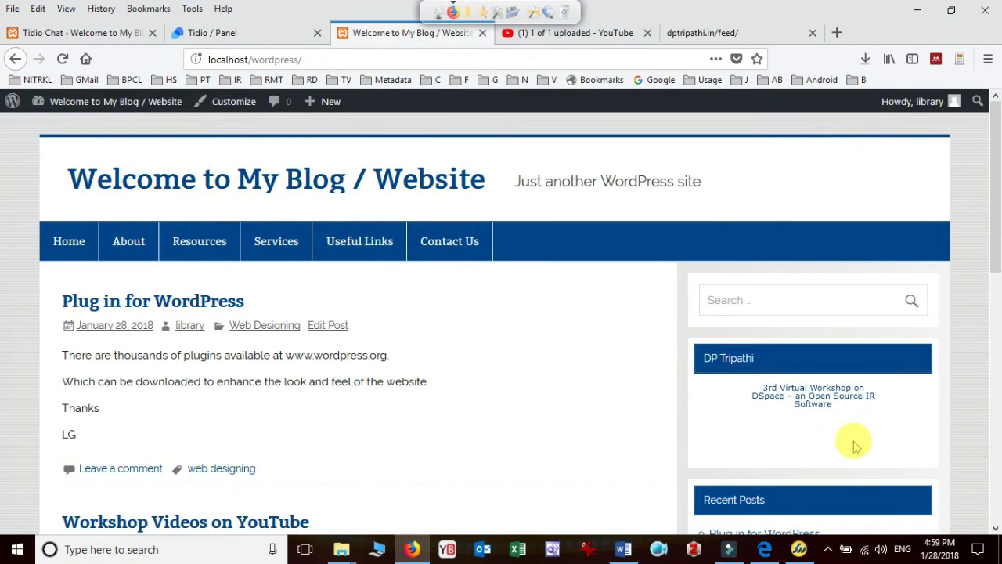
scroll(859, 438, "down", 2)
scroll(859, 439, "down", 8)
scroll(902, 396, "up", 10)
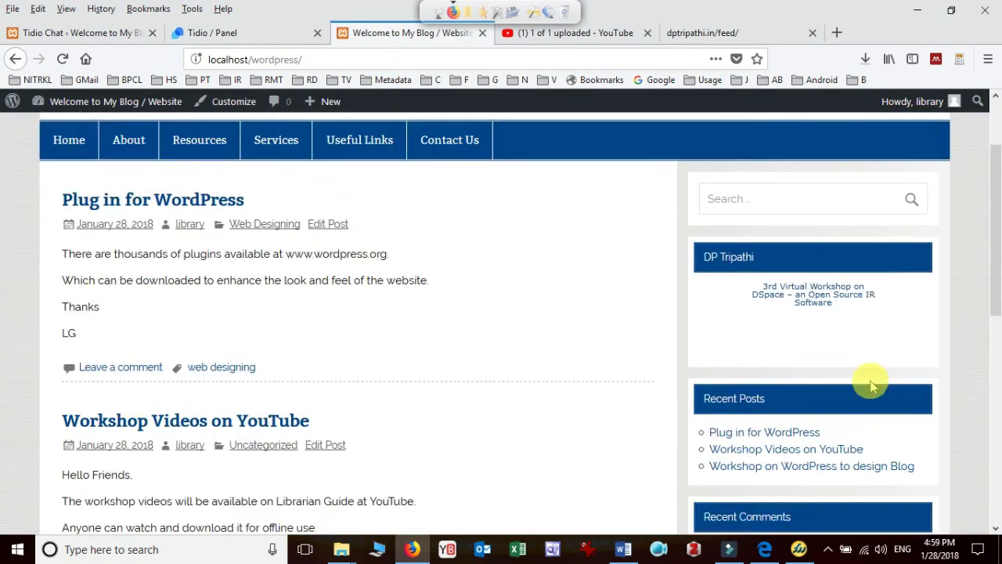
left_click(224, 34)
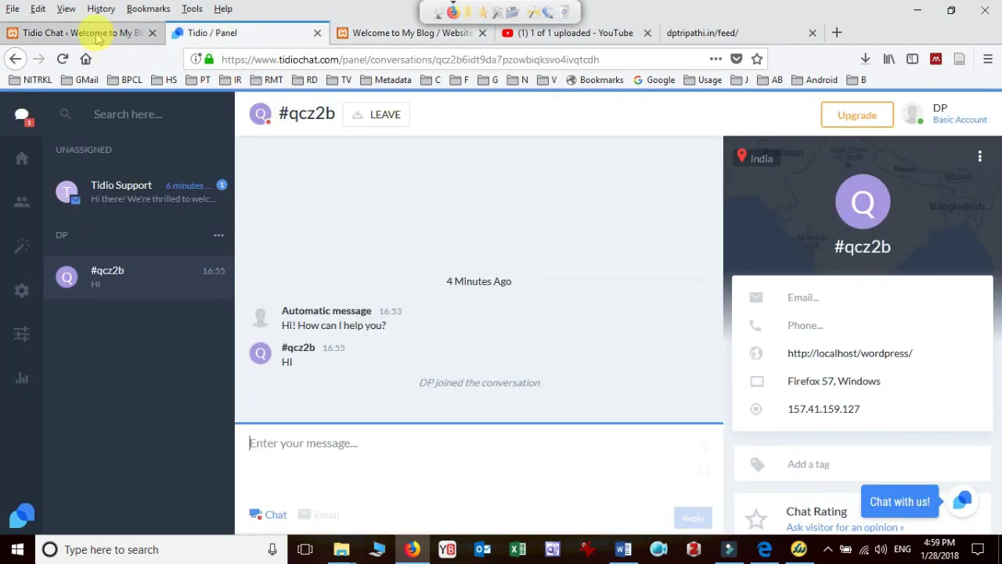
left_click(102, 35)
left_click(317, 33)
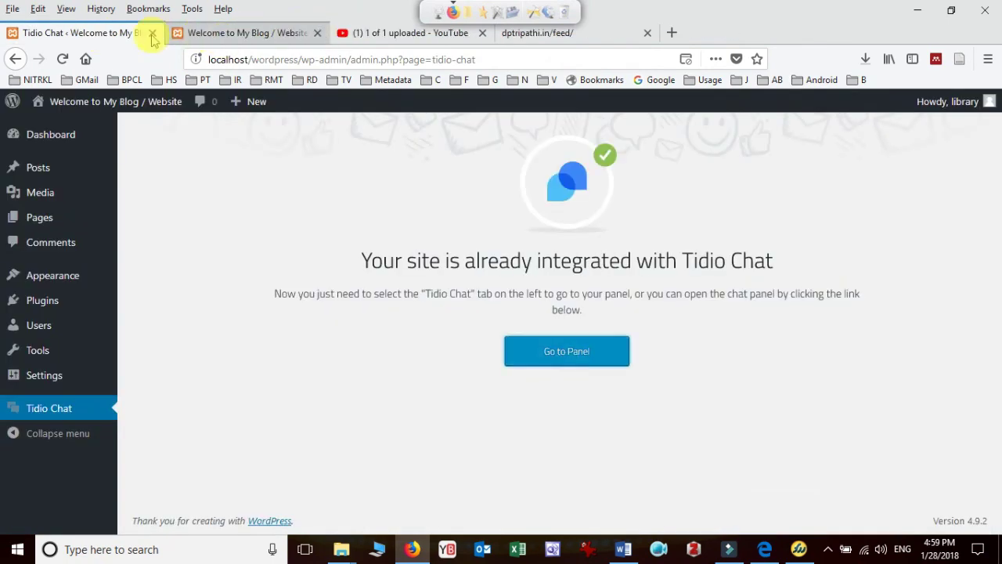
Load tidiochat.com in a new tab via Go to Panel and close the dptripathi.in/feed tab
left_click(45, 407)
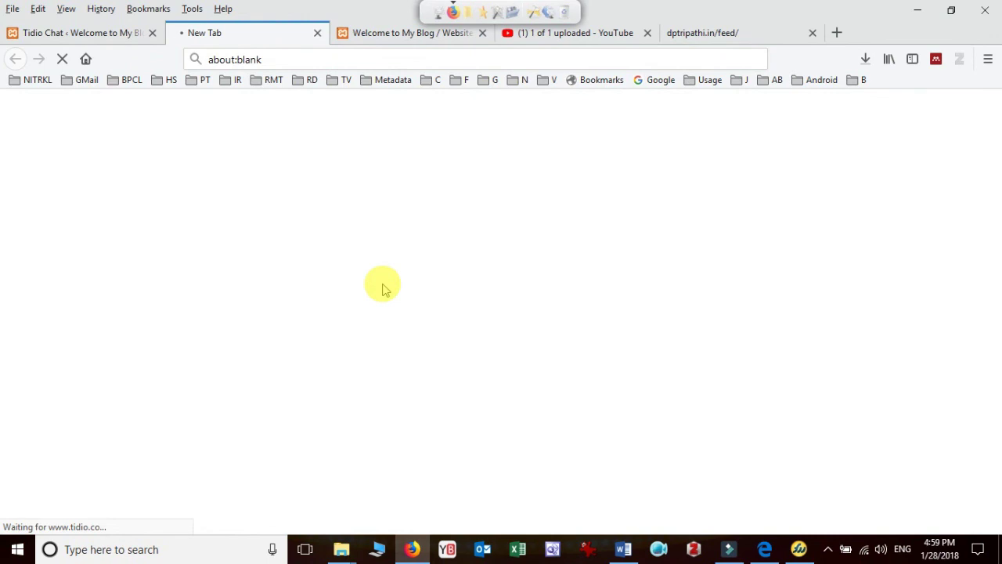
left_click(812, 34)
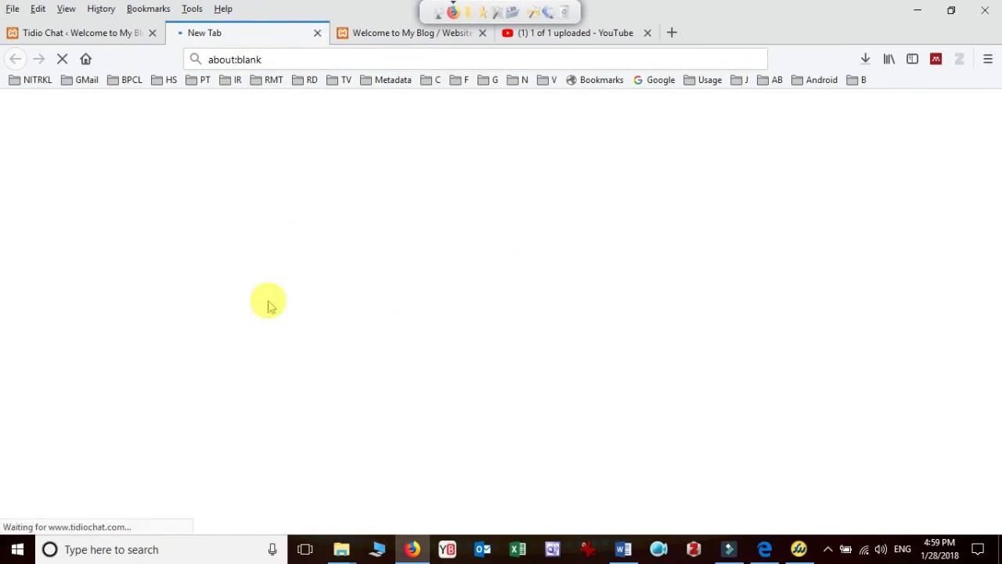